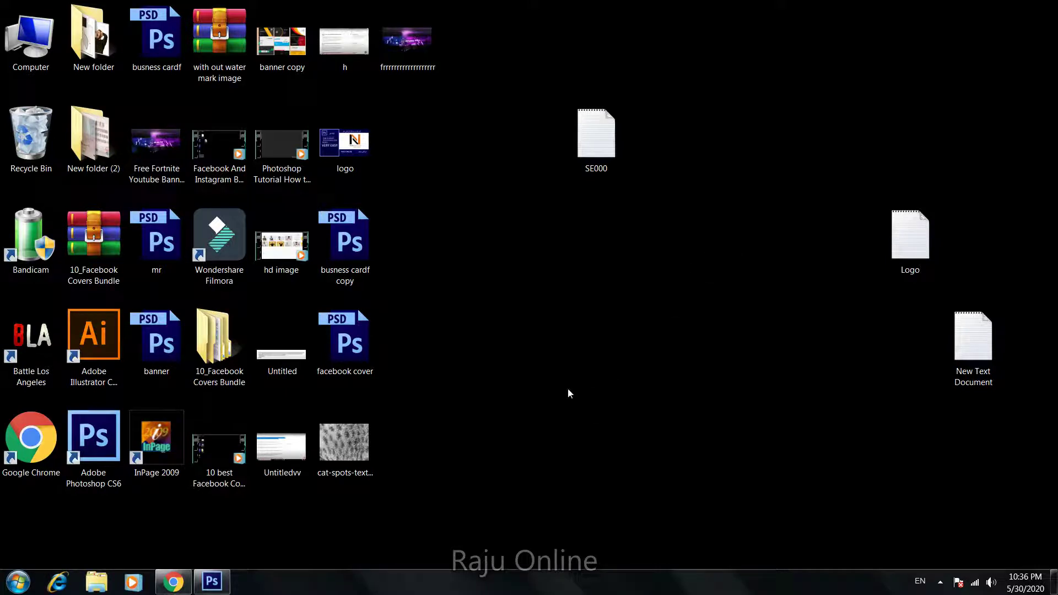
# Create a new white document 800 × 800 pixels, adjusting its resolution
pyautogui.moveTo(211, 582)
pyautogui.click(227, 583)
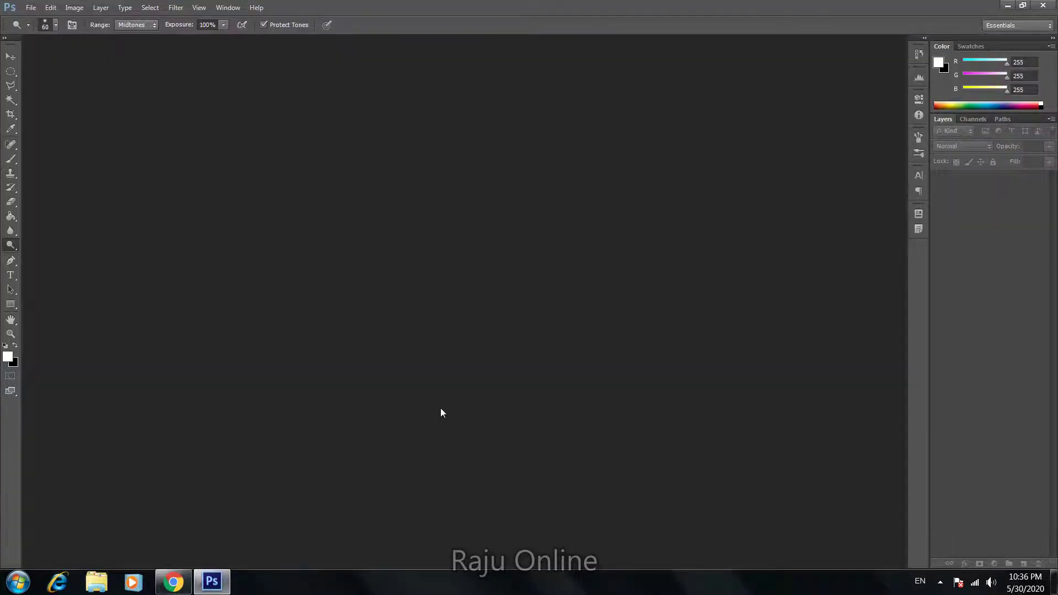
pyautogui.hotkey('ctrl', 'n')
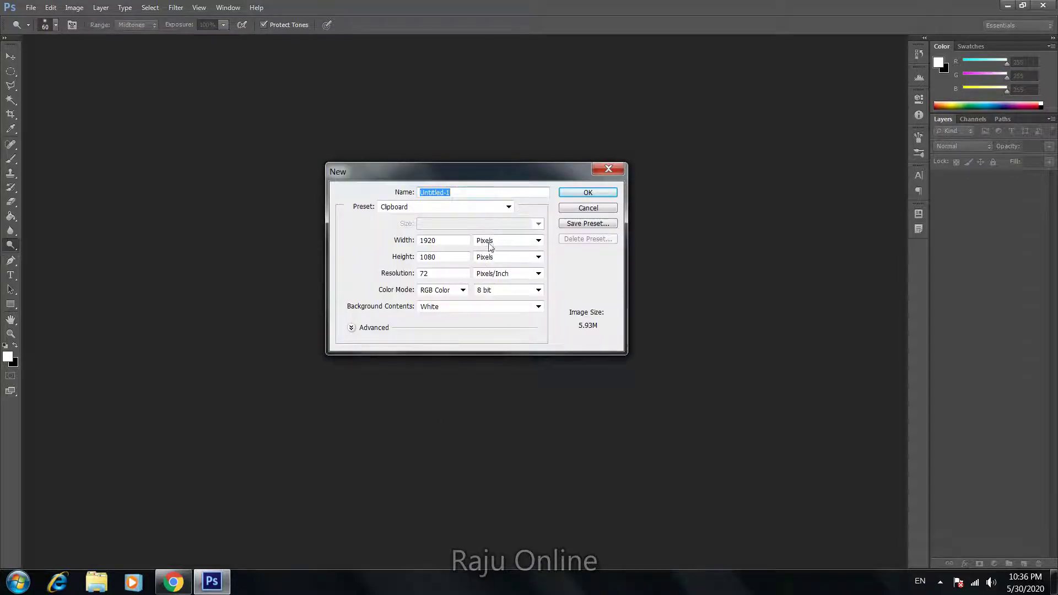
pyautogui.click(396, 242)
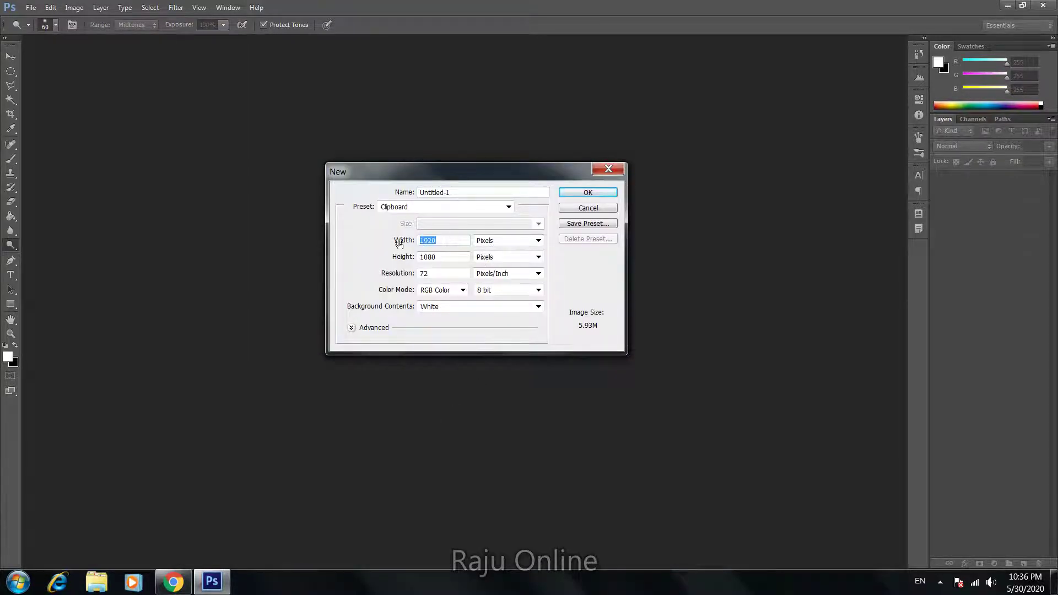
pyautogui.write('800')
pyautogui.doubleClick(444, 257)
pyautogui.write('800')
pyautogui.click(403, 275)
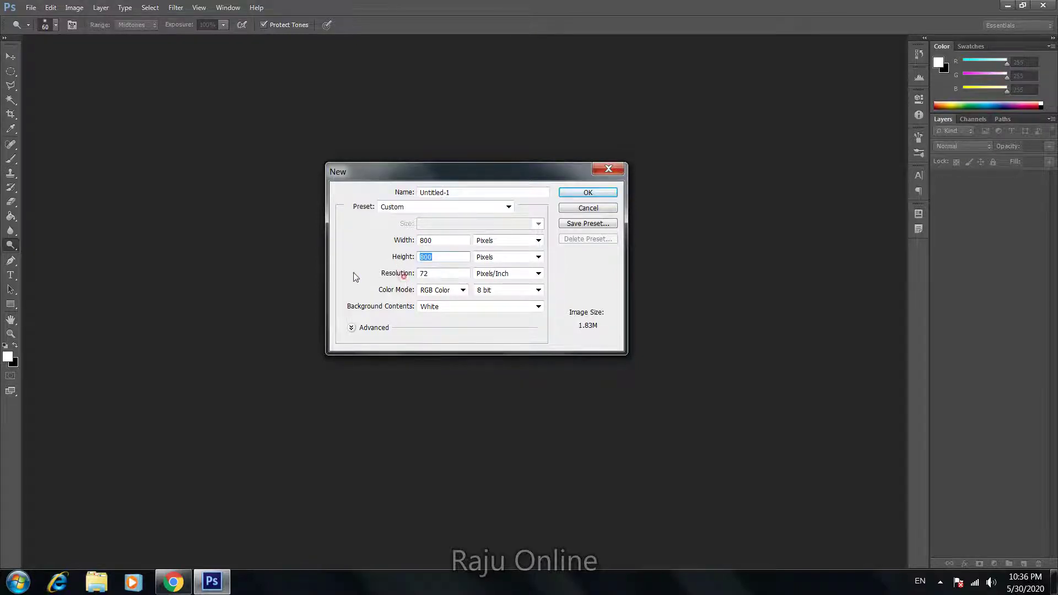
pyautogui.doubleClick(443, 271)
pyautogui.write('300')
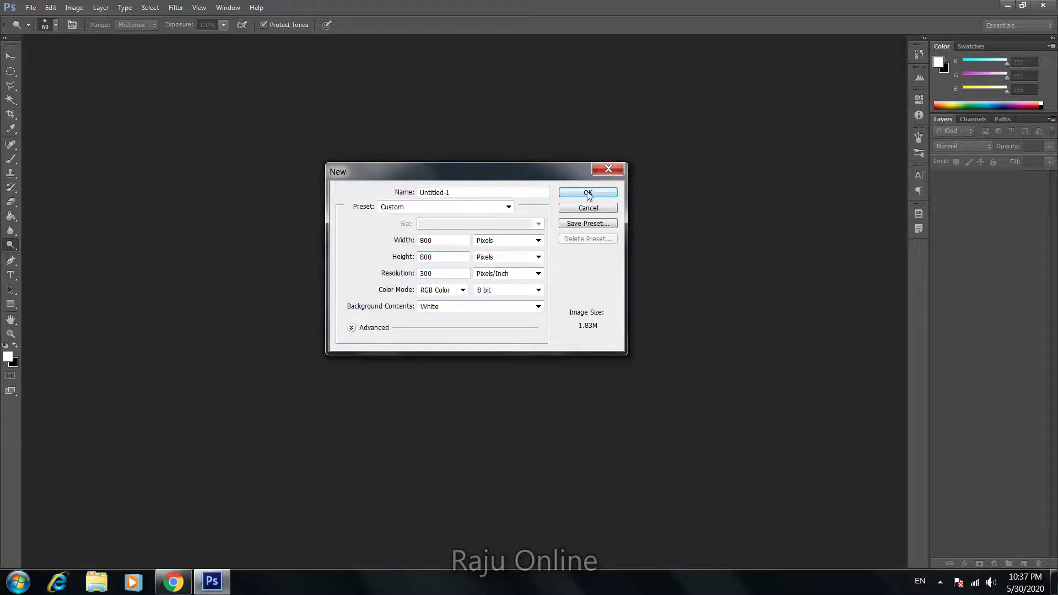
pyautogui.click(588, 193)
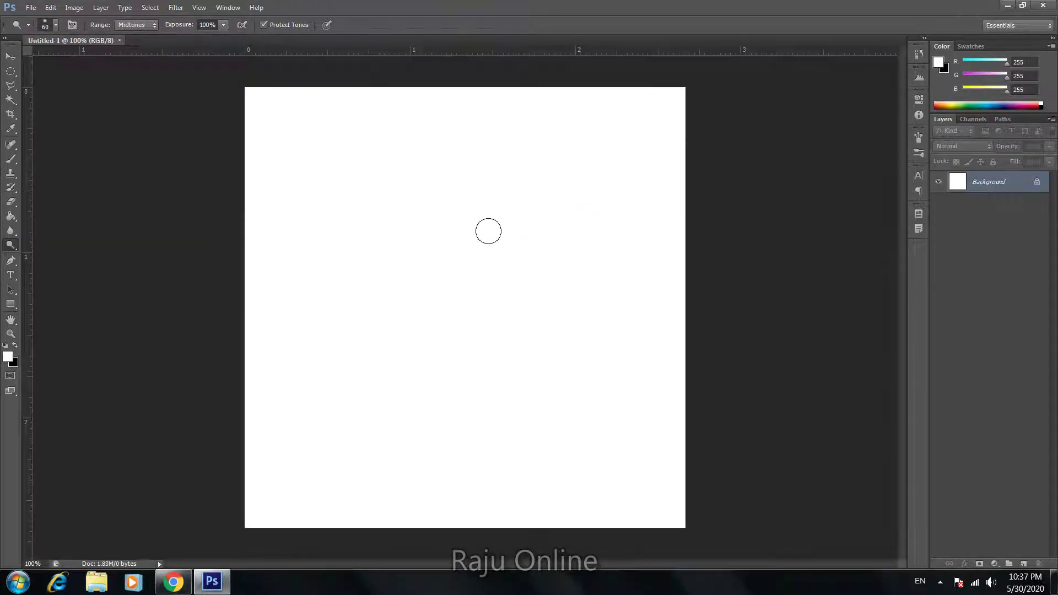
# Type a 72 pt Corbel Bold letter A near the canvas top and colour it black
pyautogui.press('t')
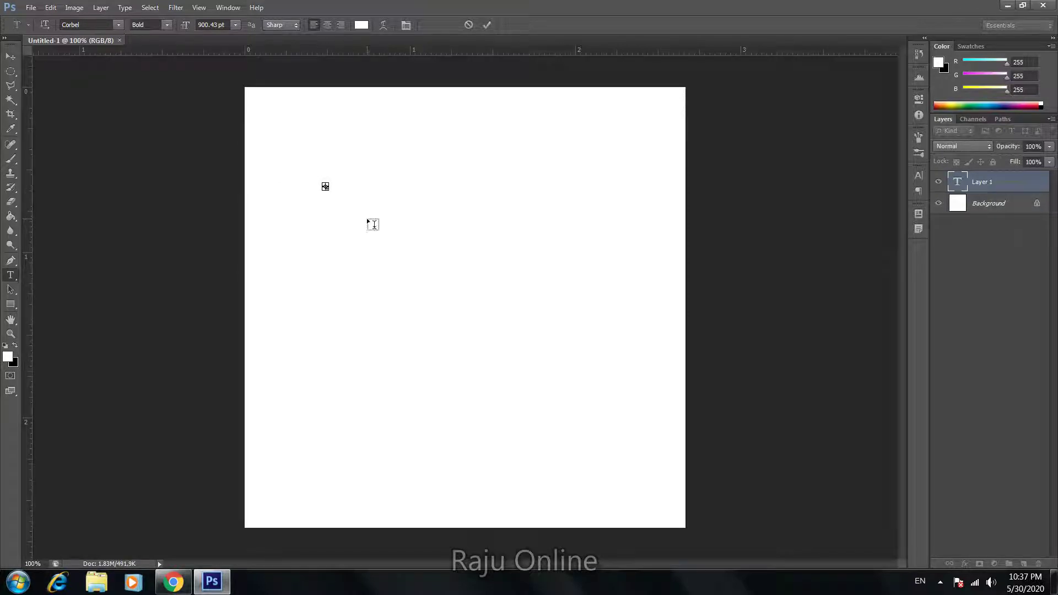
pyautogui.click(359, 218)
pyautogui.click(235, 26)
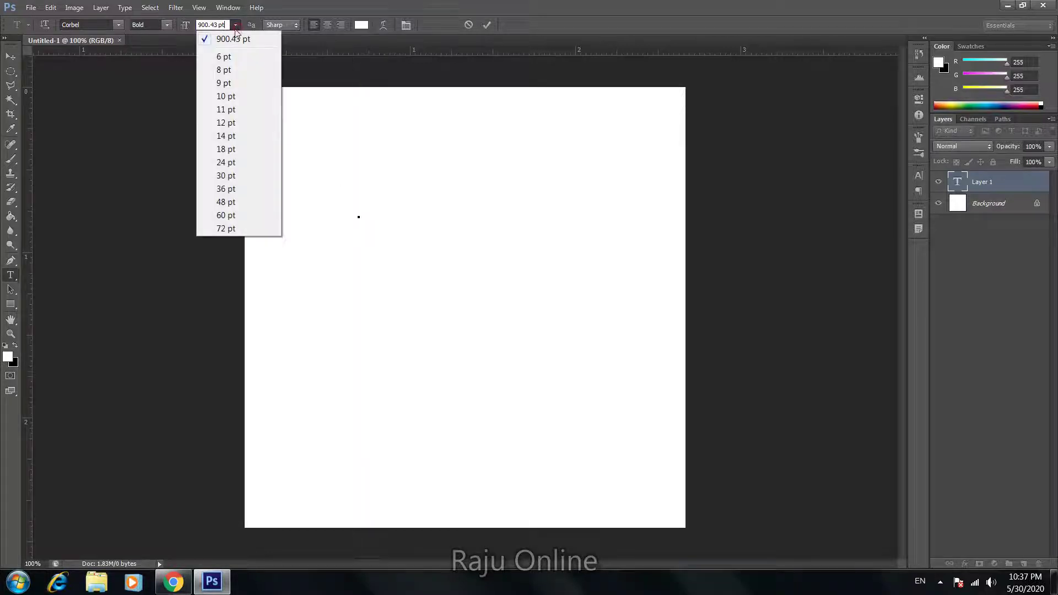
pyautogui.click(227, 228)
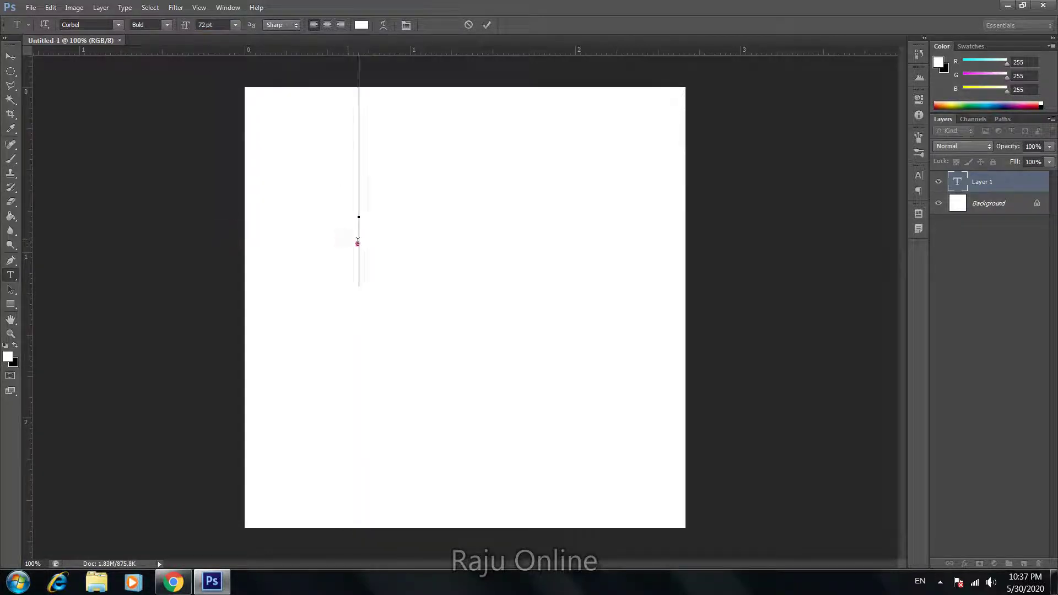
pyautogui.write('Ra')
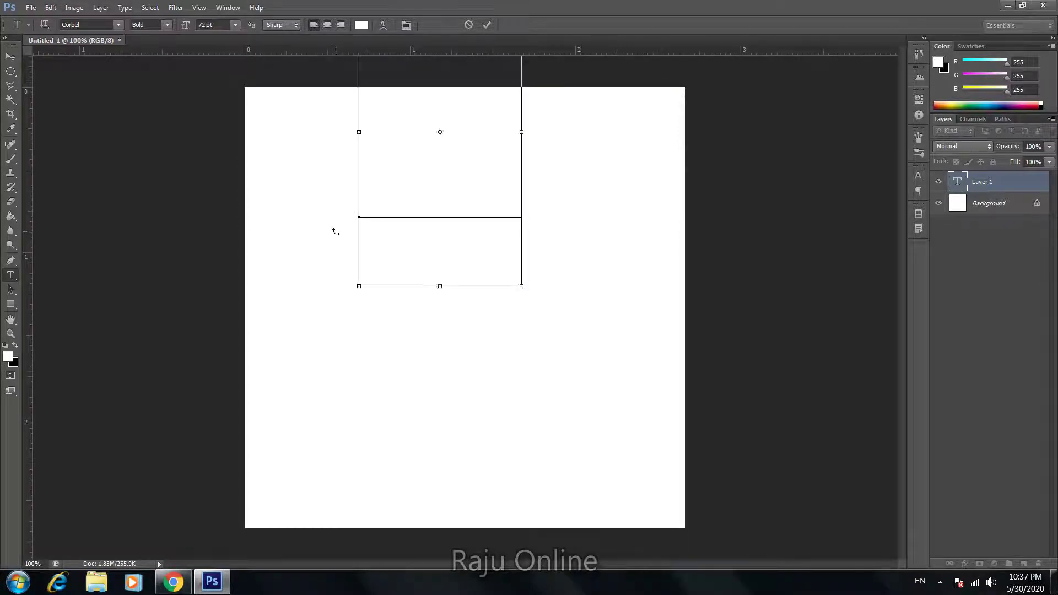
pyautogui.hotkey('ctrl', 'a')
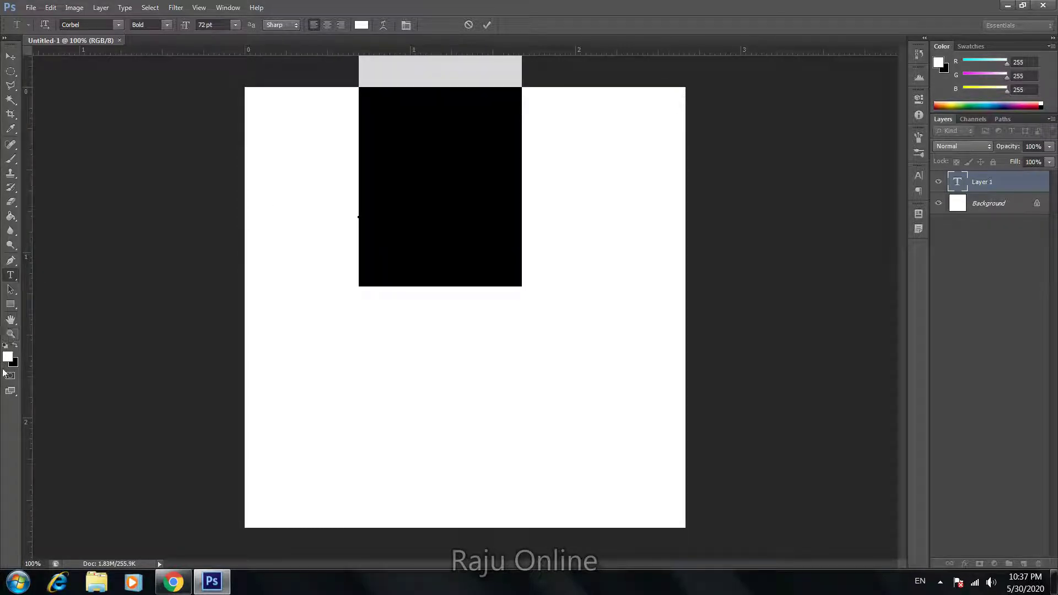
pyautogui.click(7, 357)
pyautogui.moveTo(718, 261); pyautogui.dragTo(626, 330)
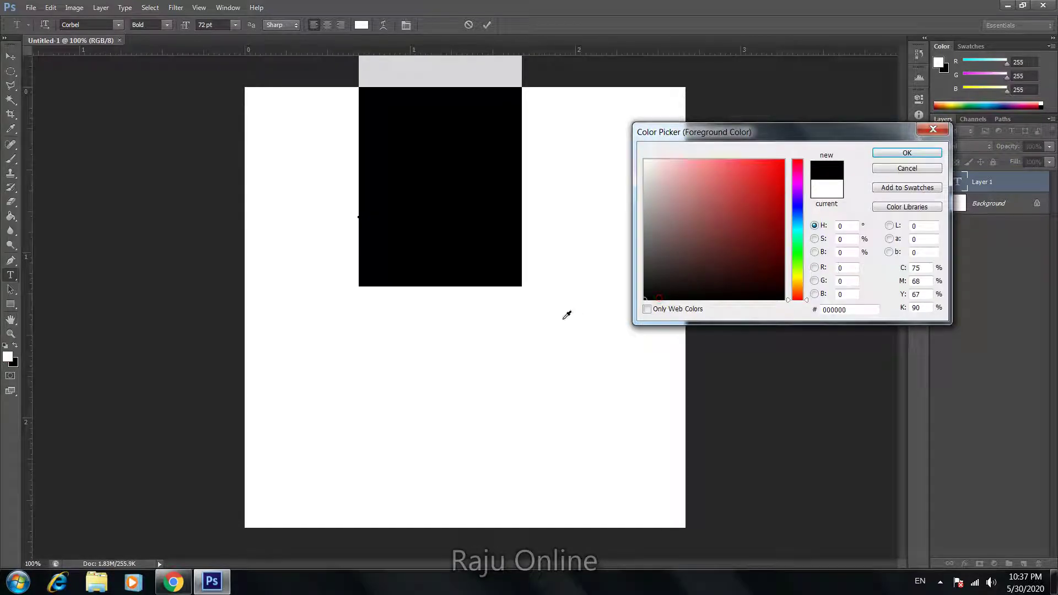
pyautogui.click(896, 154)
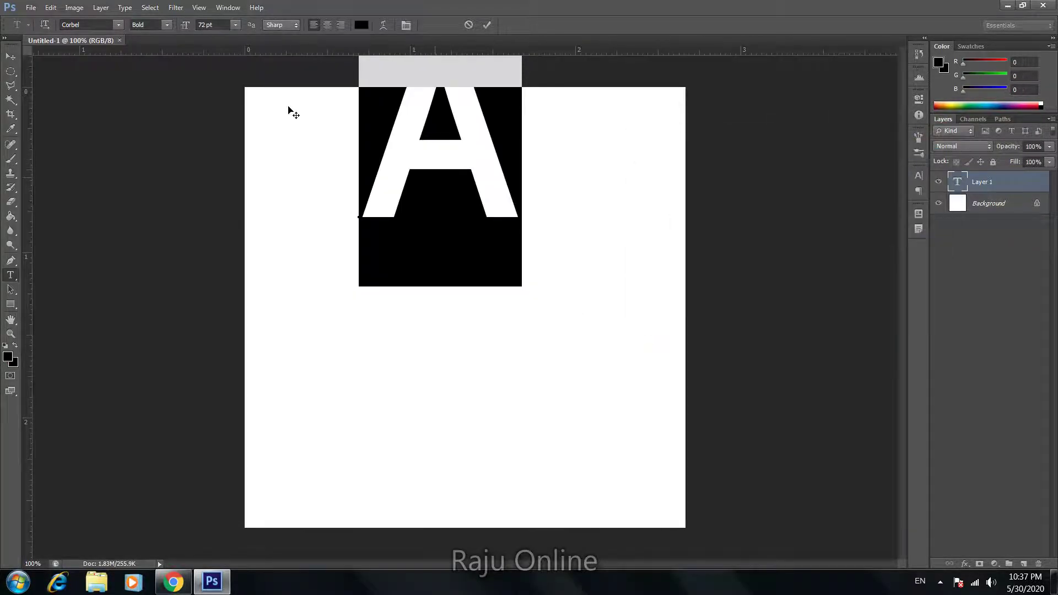
# Scale the letter A up to about 166% and centre it on the canvas
pyautogui.click(10, 57)
pyautogui.moveTo(437, 130); pyautogui.dragTo(454, 298)
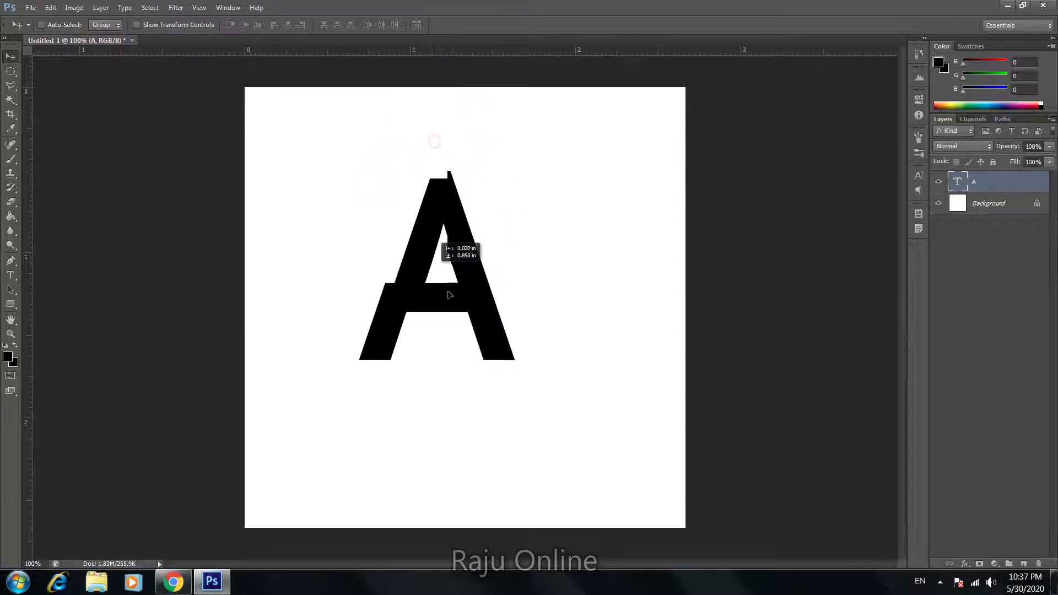
pyautogui.hotkey('ctrl', 't')
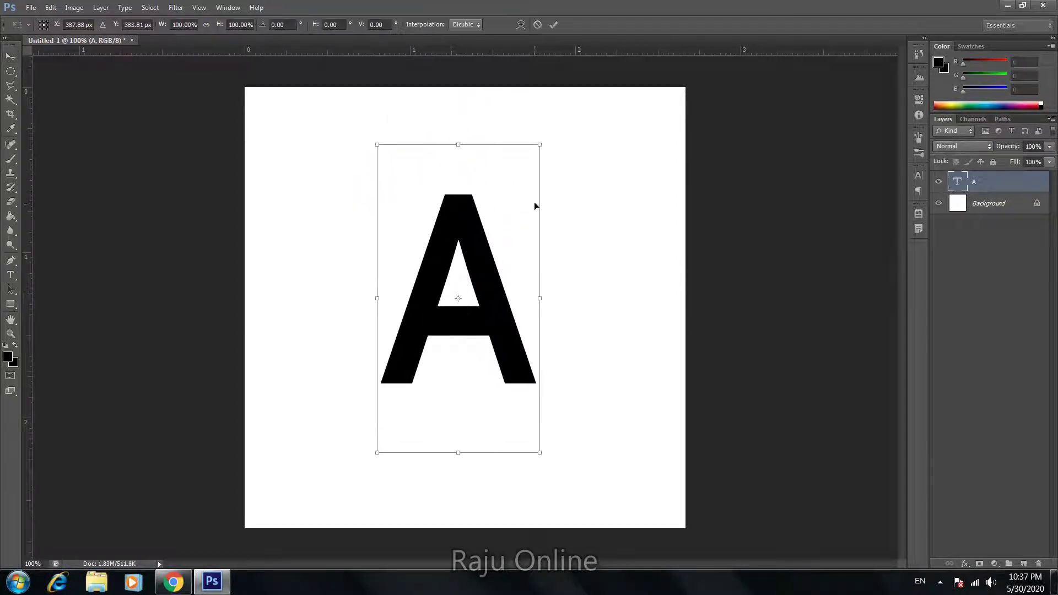
pyautogui.moveTo(540, 143); pyautogui.dragTo(702, 65)
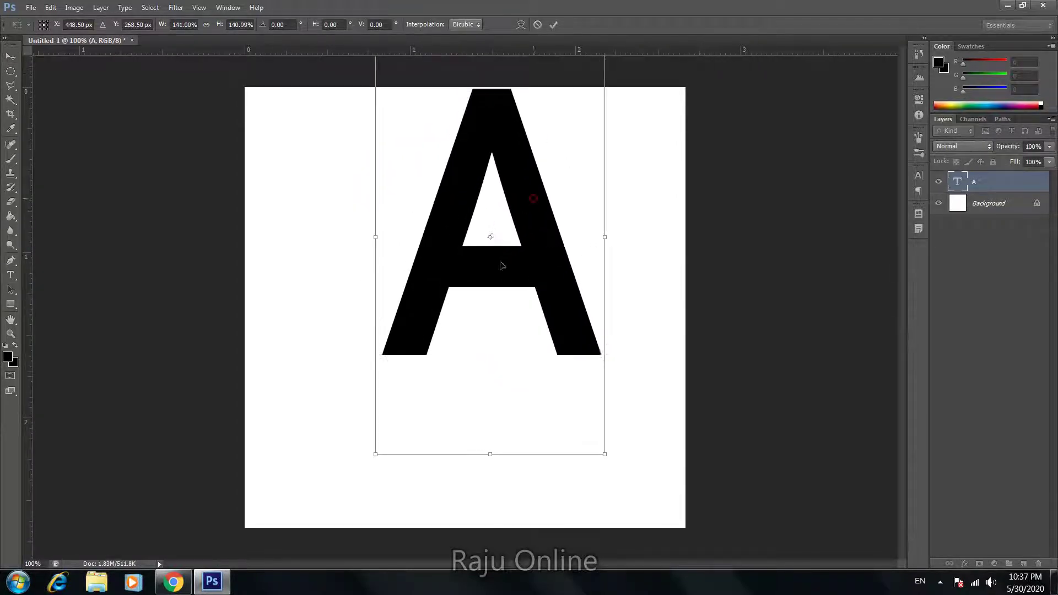
pyautogui.moveTo(533, 199); pyautogui.dragTo(472, 331)
pyautogui.moveTo(546, 148); pyautogui.dragTo(588, 68)
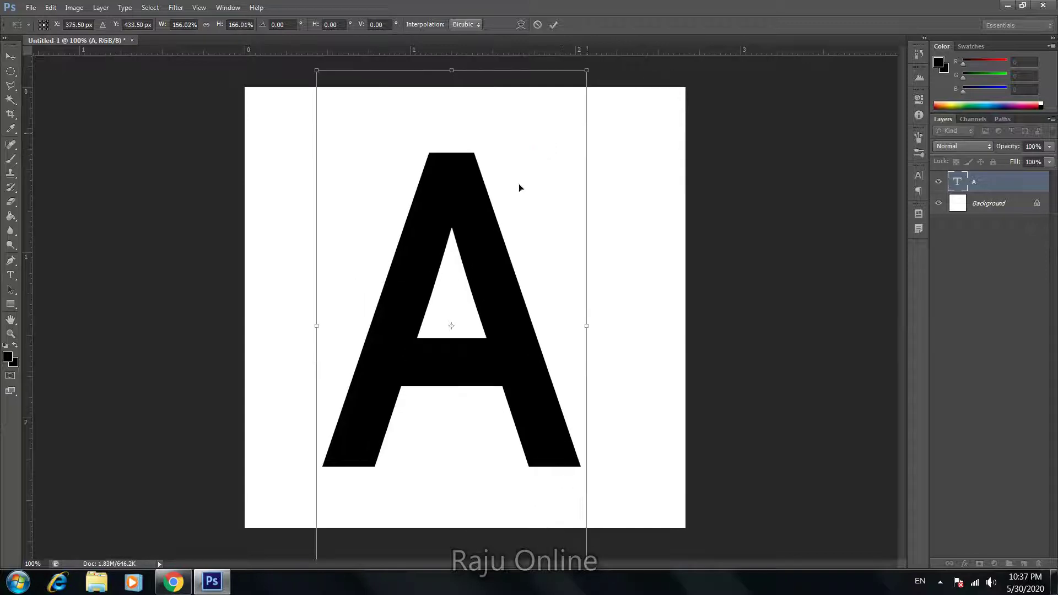
pyautogui.doubleClick(479, 230)
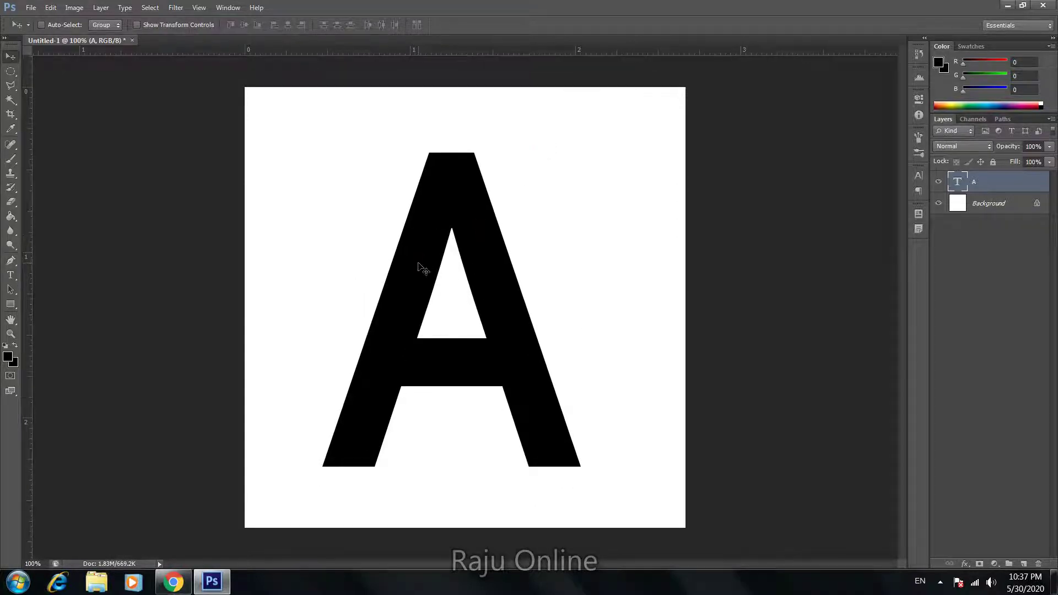
pyautogui.moveTo(422, 268); pyautogui.dragTo(428, 236)
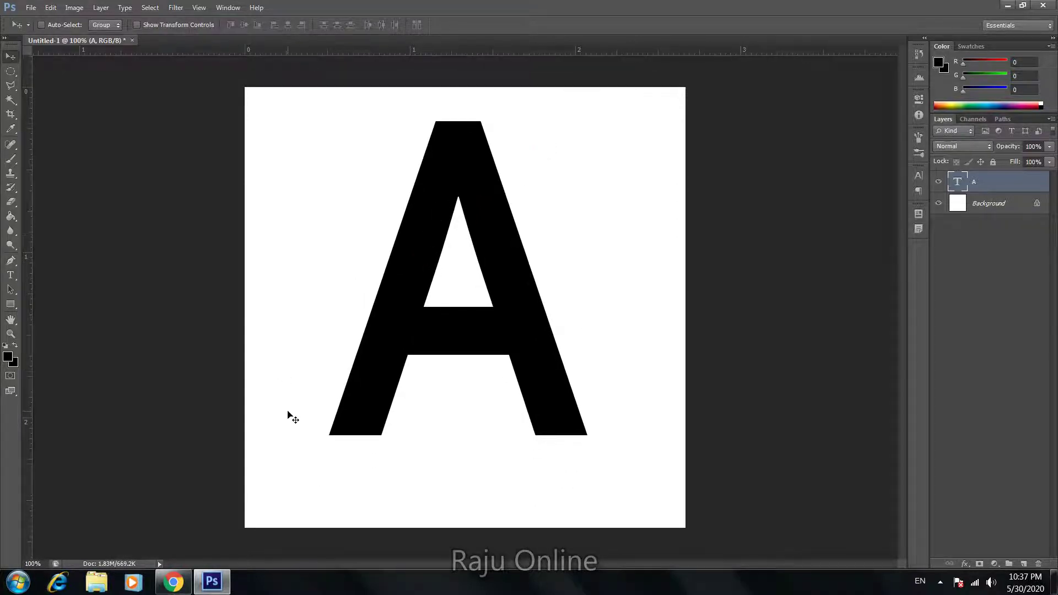
# Pen a closed curved swoosh path from the A's bottom-left corner past its right side
pyautogui.press('p')
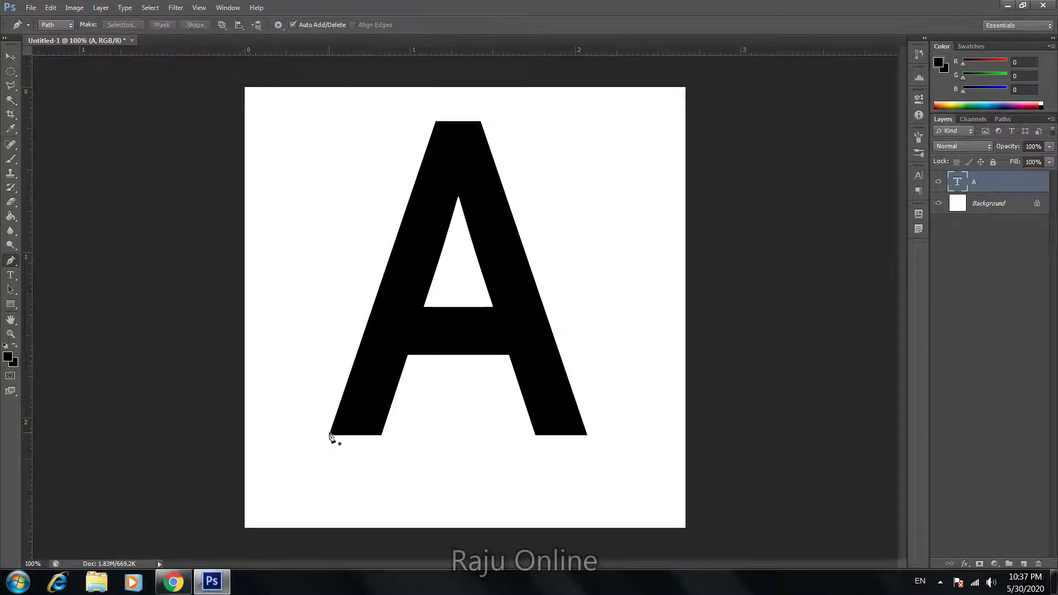
pyautogui.click(330, 433)
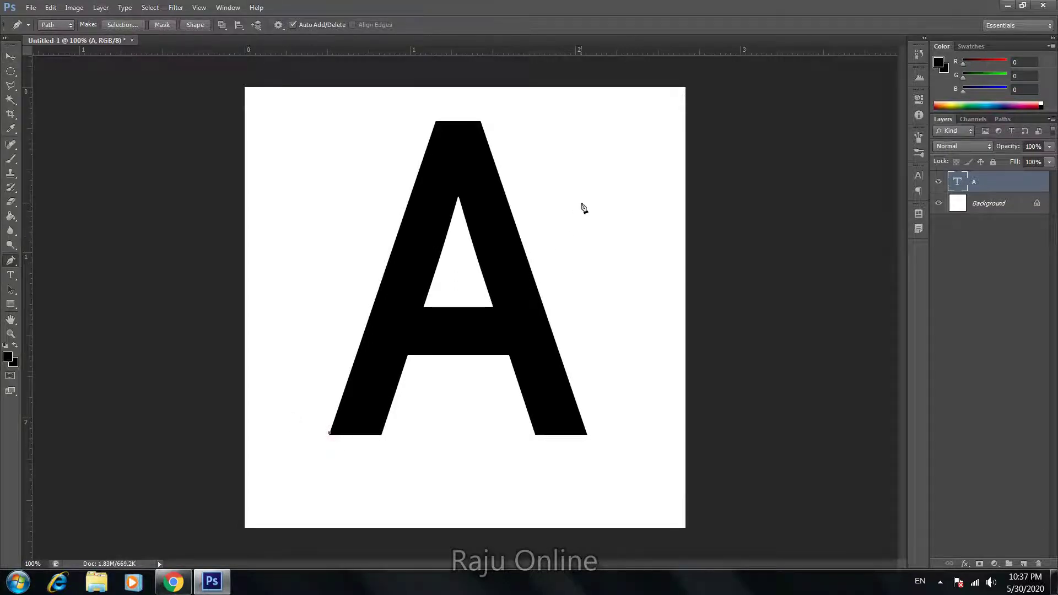
pyautogui.moveTo(581, 202)
pyautogui.mouseDown()
pyautogui.moveTo(698, 213)
pyautogui.moveTo(764, 158)
pyautogui.mouseUp()
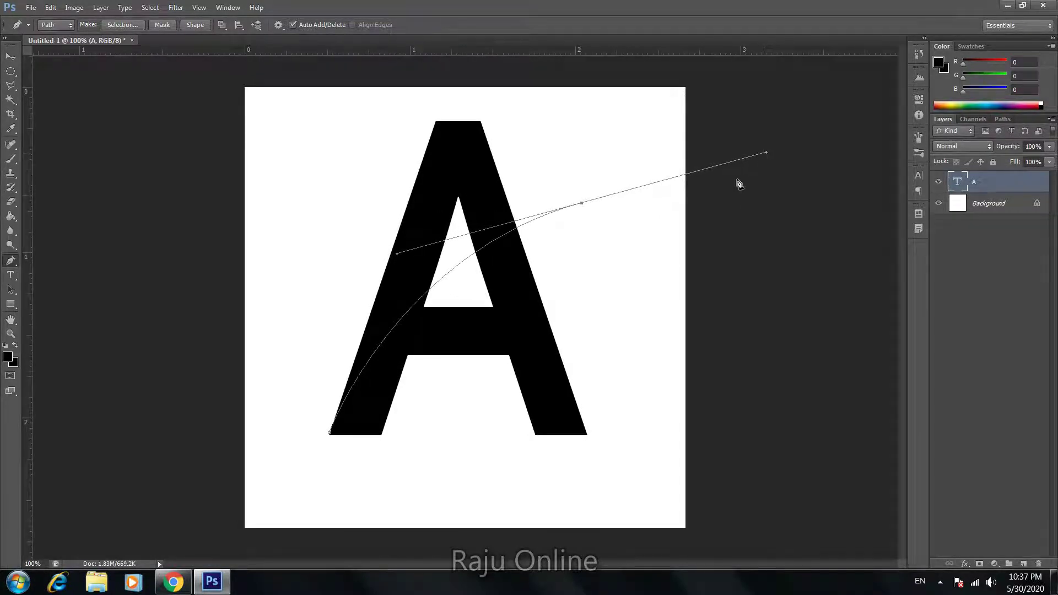
pyautogui.click(582, 204)
pyautogui.click(382, 436)
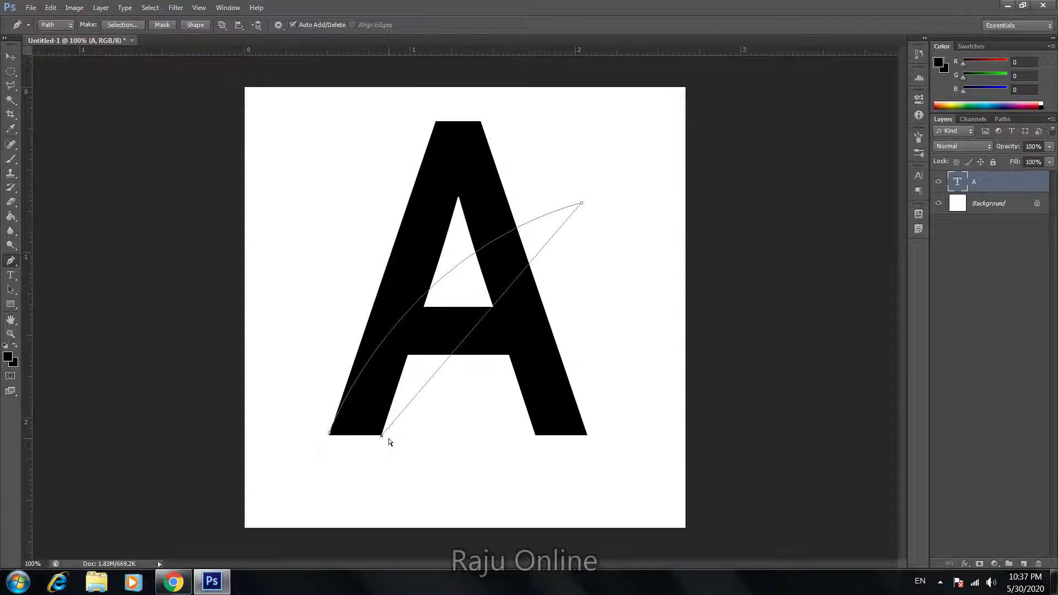
pyautogui.hotkey('ctrl', 'z')
pyautogui.moveTo(382, 436)
pyautogui.mouseDown()
pyautogui.moveTo(384, 544)
pyautogui.moveTo(330, 554)
pyautogui.moveTo(331, 567)
pyautogui.moveTo(325, 559)
pyautogui.mouseUp()
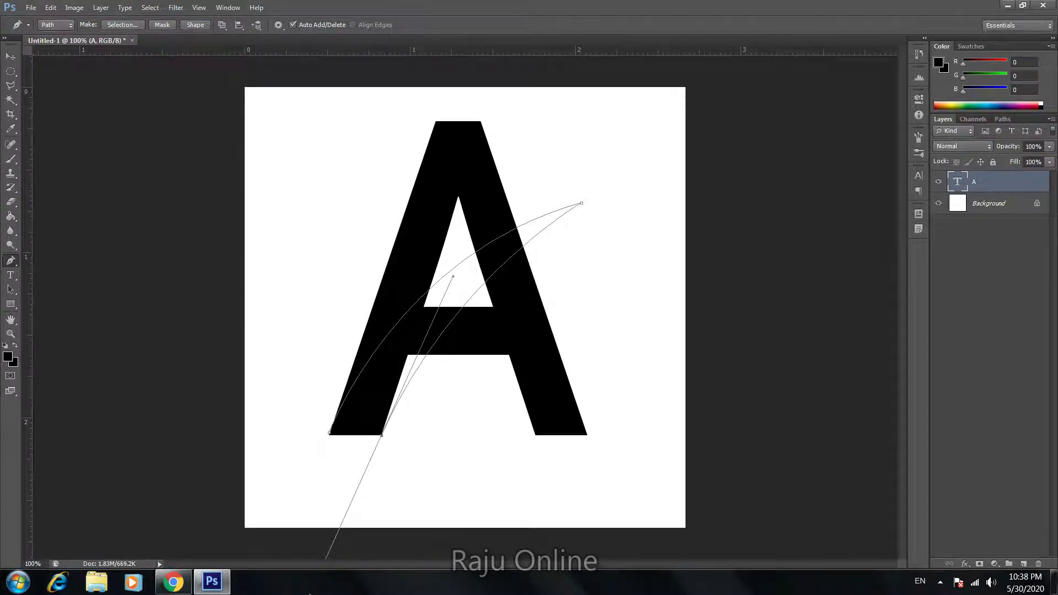
pyautogui.moveTo(310, 593)
pyautogui.mouseDown()
pyautogui.moveTo(324, 576)
pyautogui.moveTo(331, 594)
pyautogui.mouseUp()
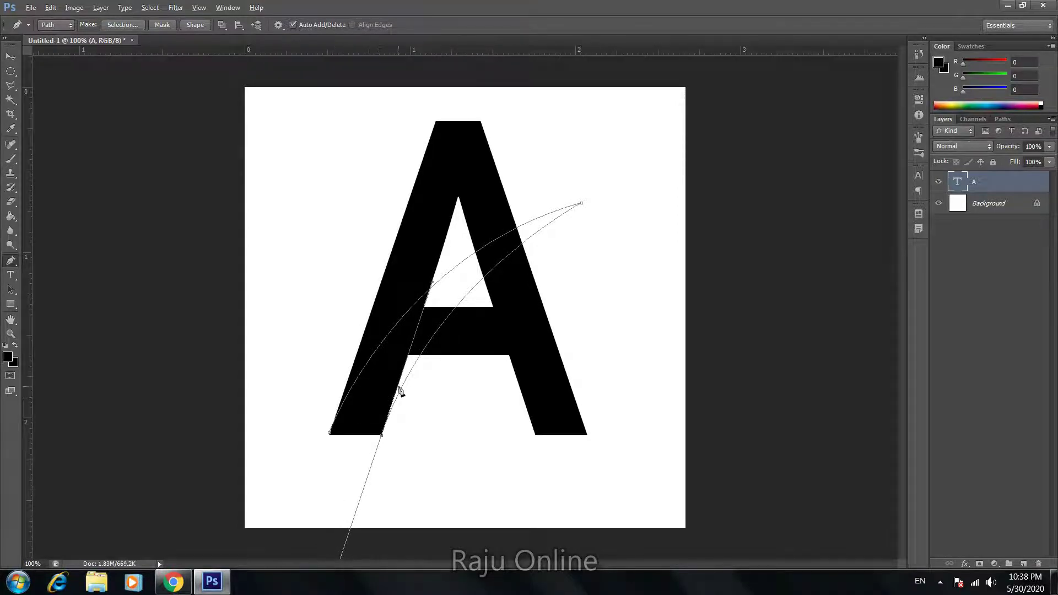
pyautogui.keyDown('alt'); pyautogui.click(383, 435); pyautogui.keyUp('alt')
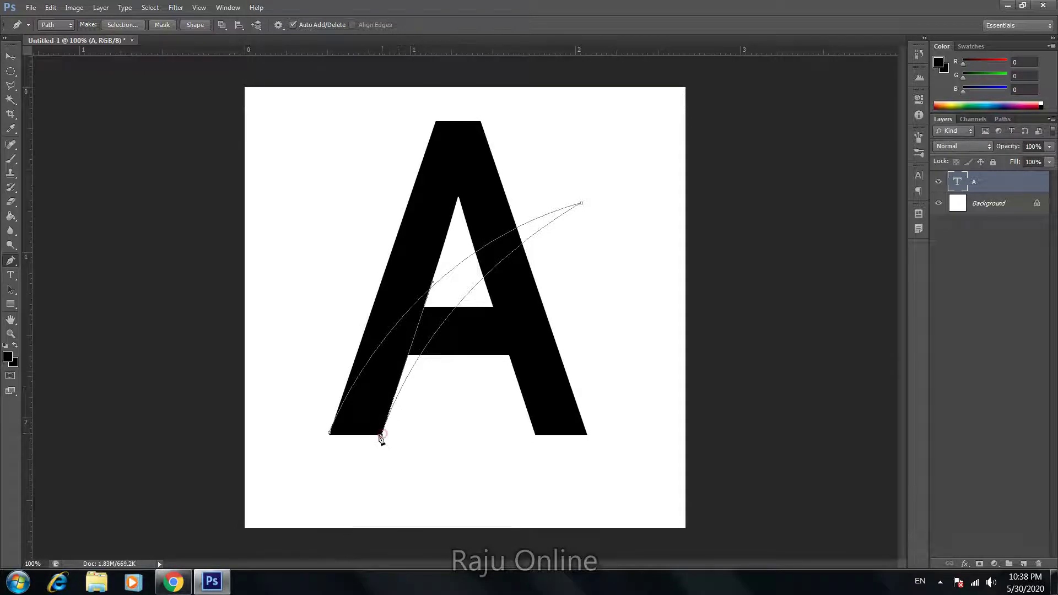
pyautogui.click(330, 434)
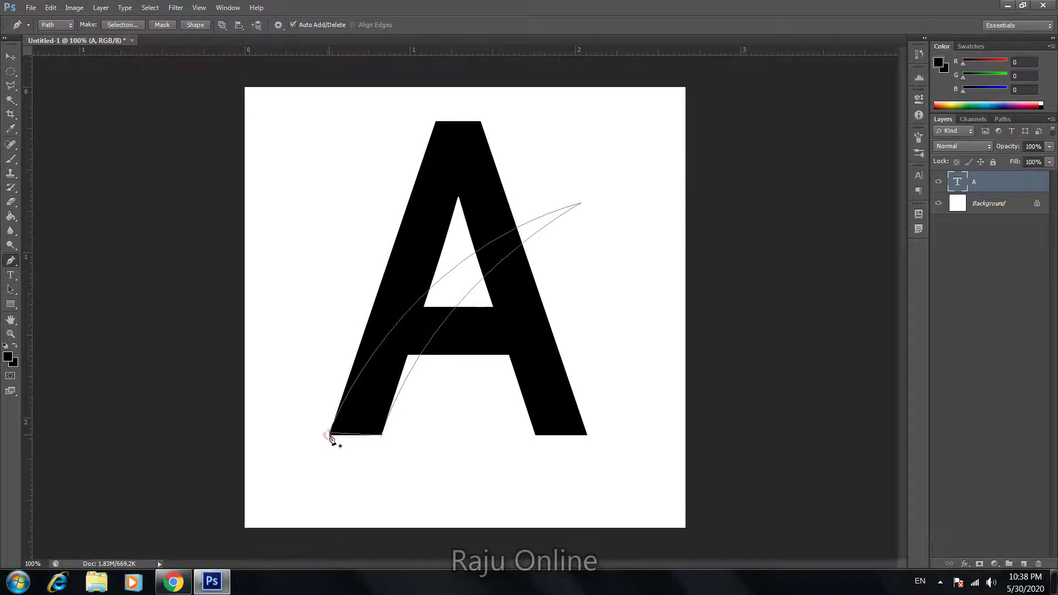
pyautogui.rightClick(364, 395)
# Turn the path into a selection, rasterize the A, and erase the swoosh gap through it
pyautogui.click(410, 203)
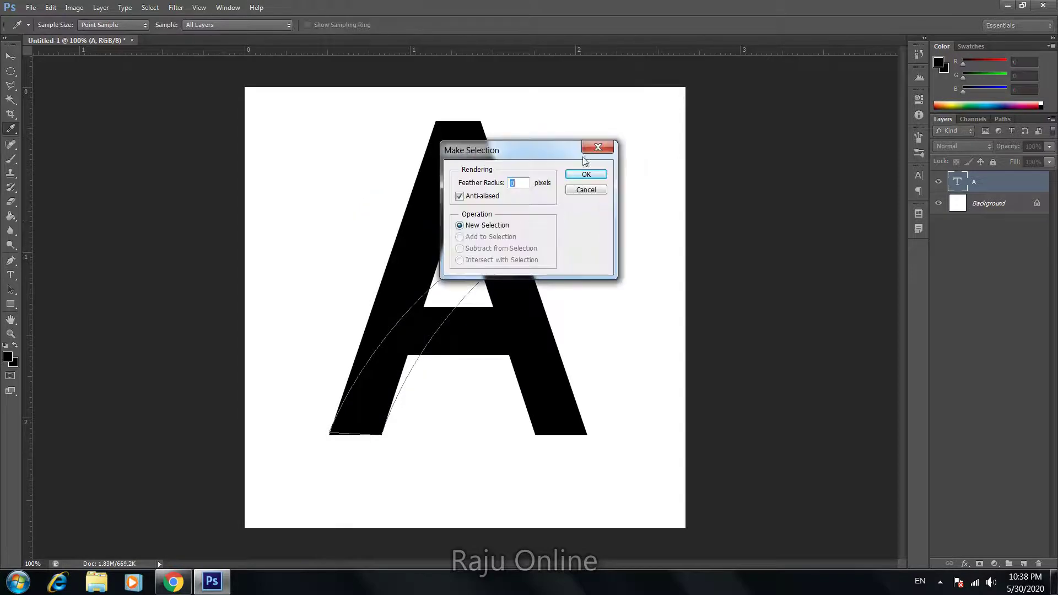
pyautogui.click(581, 174)
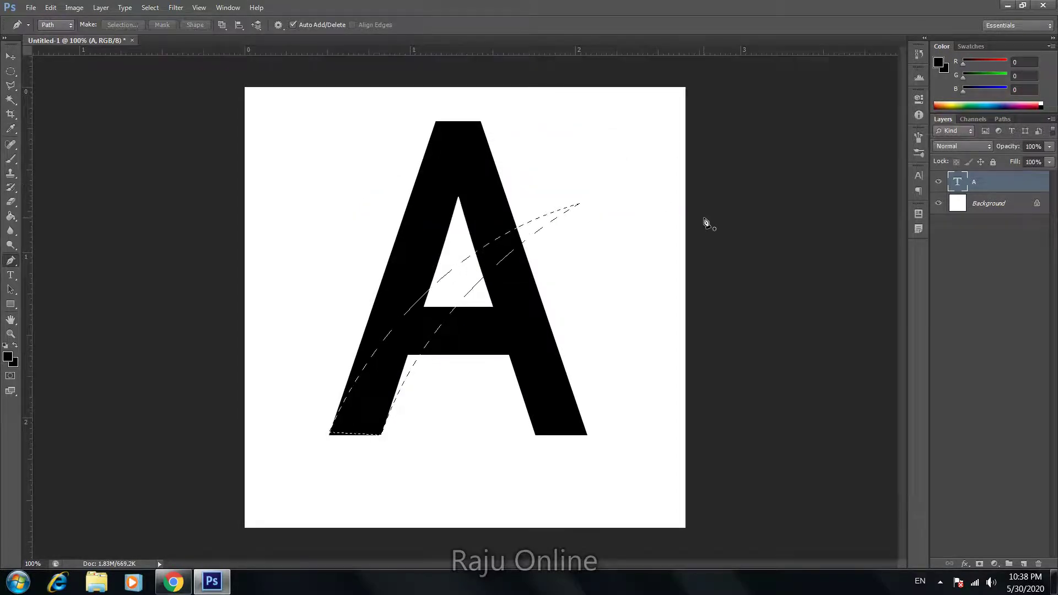
pyautogui.press('e')
pyautogui.click(496, 273)
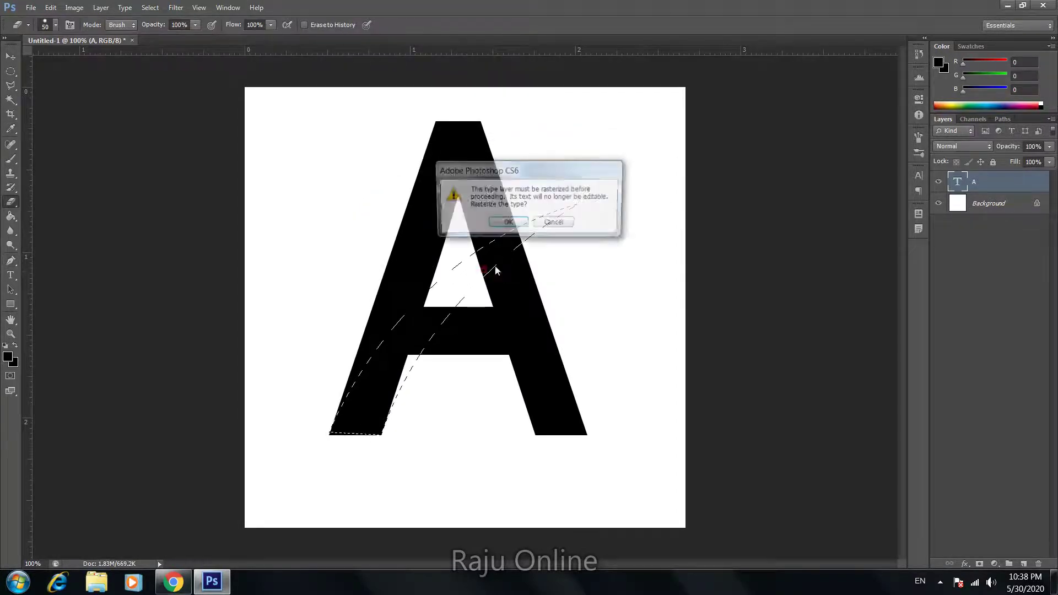
pyautogui.click(501, 220)
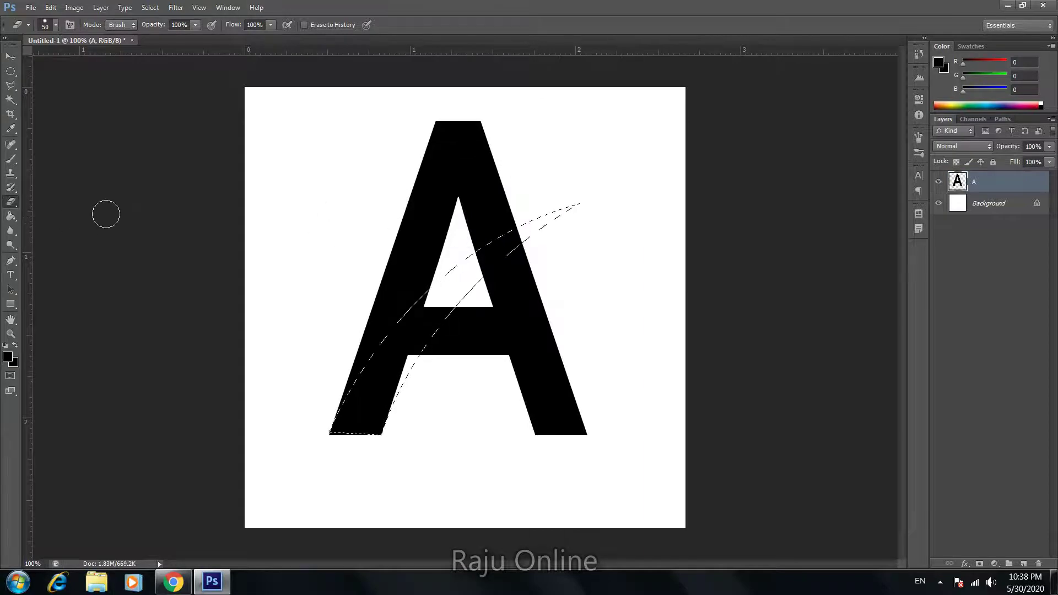
pyautogui.moveTo(542, 205); pyautogui.dragTo(438, 310)
pyautogui.moveTo(321, 377)
pyautogui.mouseDown()
pyautogui.moveTo(413, 370)
pyautogui.moveTo(389, 429)
pyautogui.mouseUp()
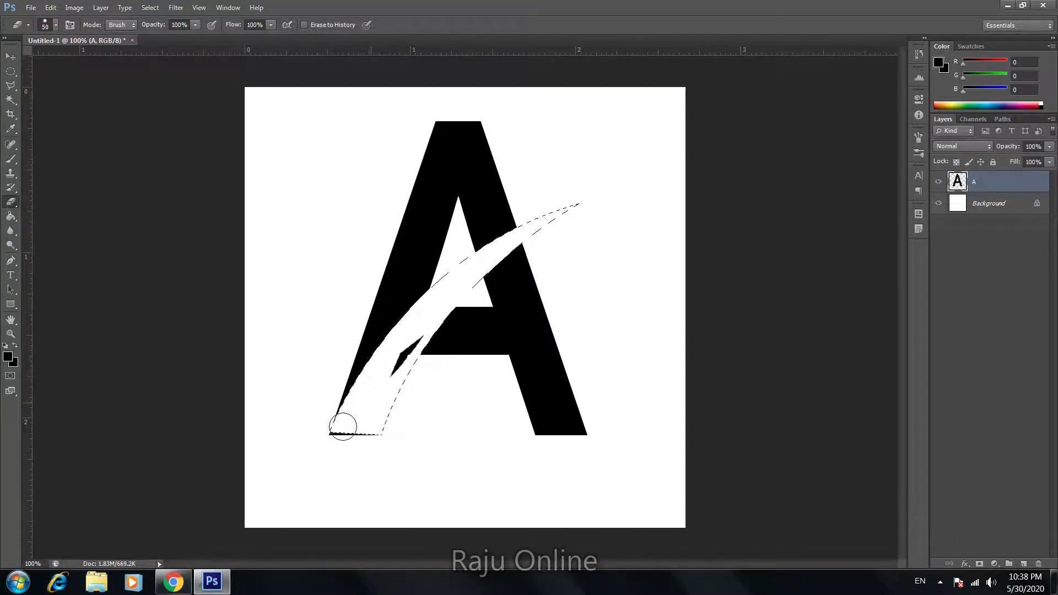
pyautogui.moveTo(406, 323); pyautogui.dragTo(402, 366)
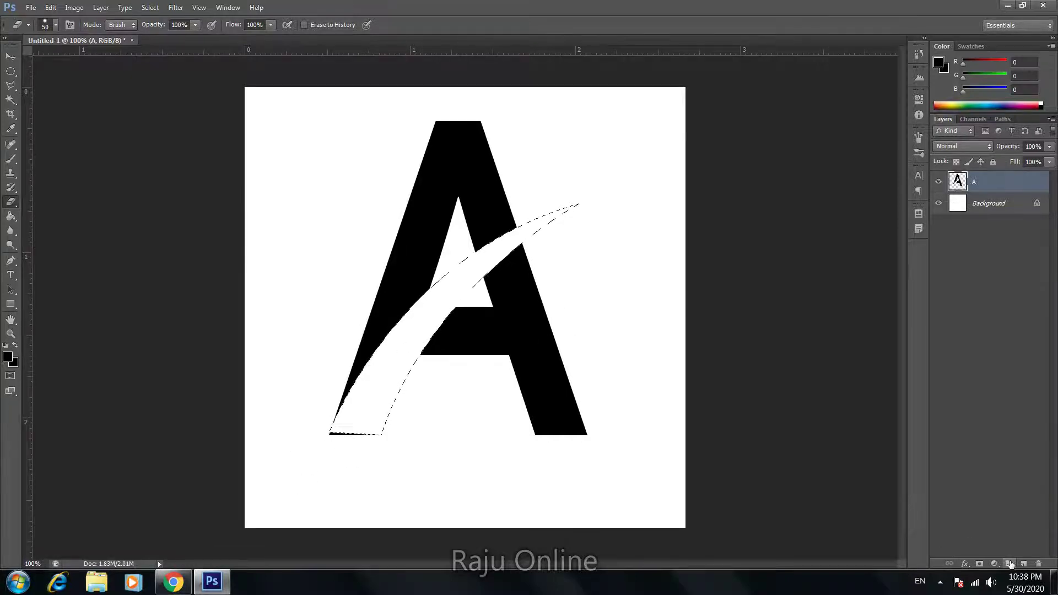
# On a new layer, brush the swoosh selection solid black at 100% flow
pyautogui.click(1023, 565)
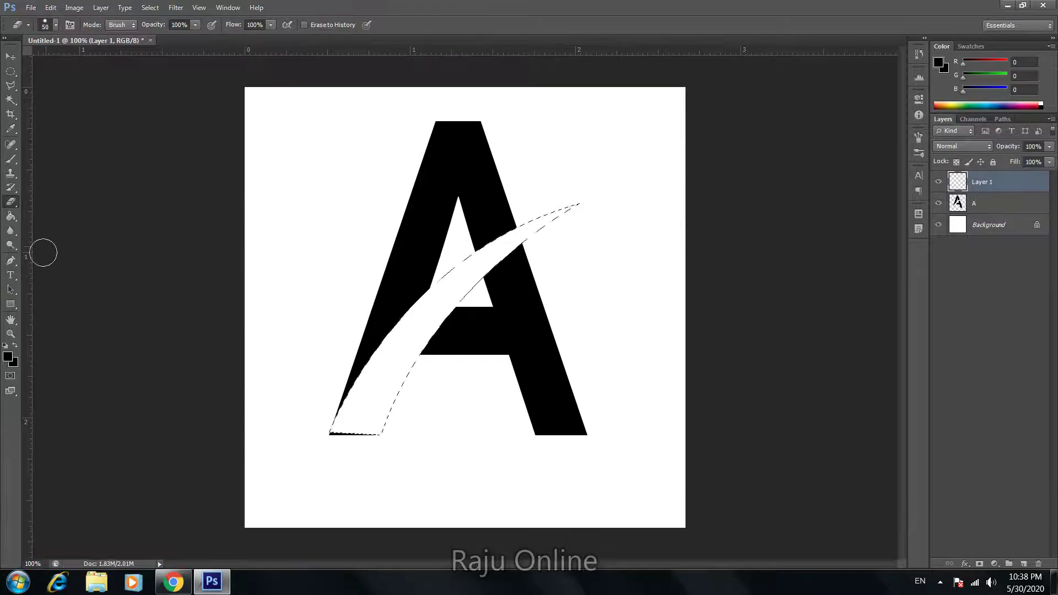
pyautogui.press('b')
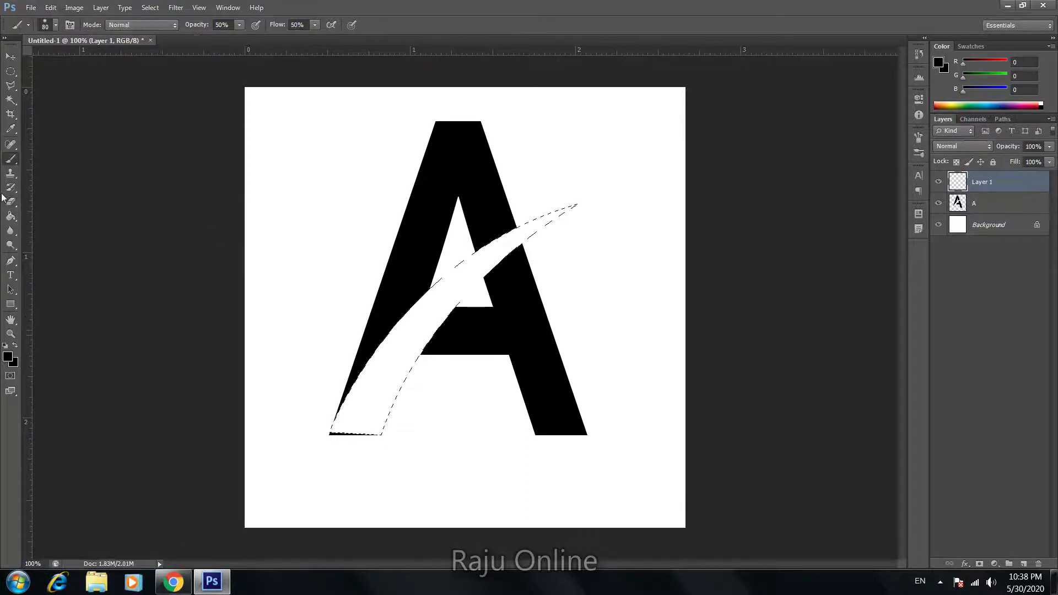
pyautogui.click(12, 167)
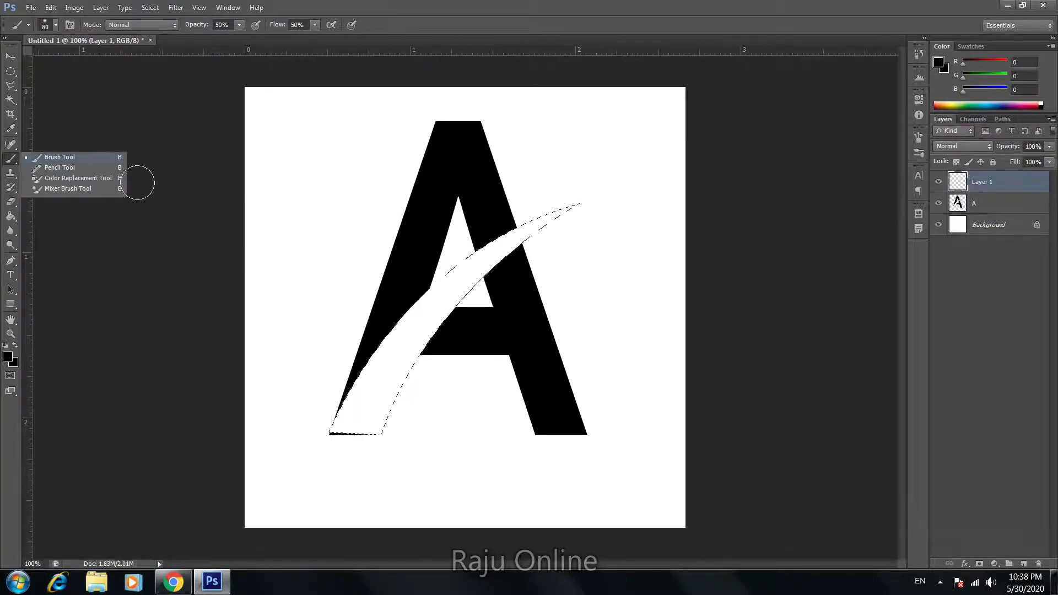
pyautogui.moveTo(578, 198); pyautogui.dragTo(380, 402)
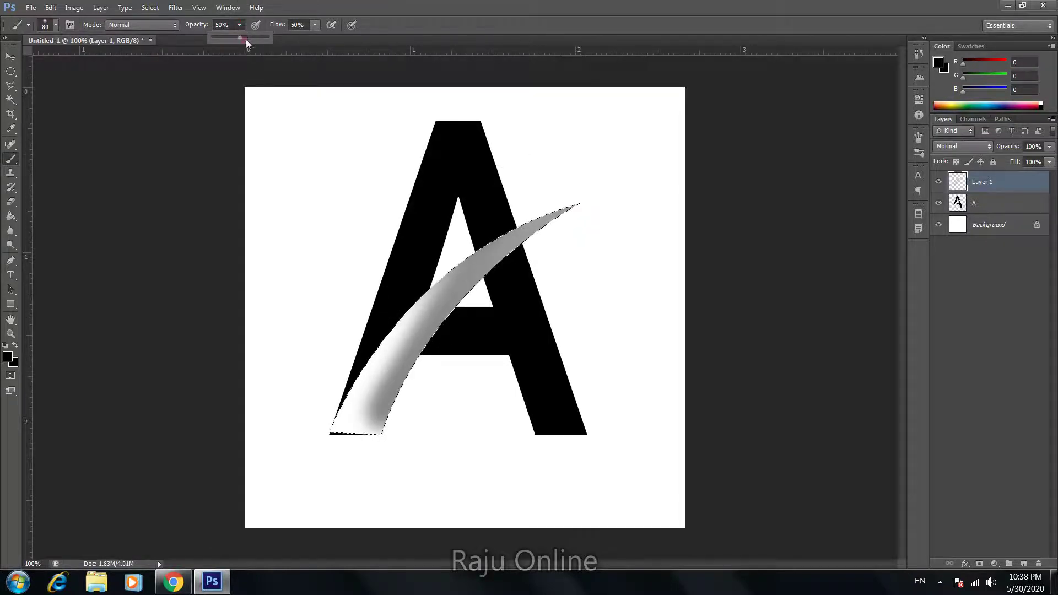
pyautogui.click(314, 25)
pyautogui.moveTo(315, 37); pyautogui.dragTo(345, 37)
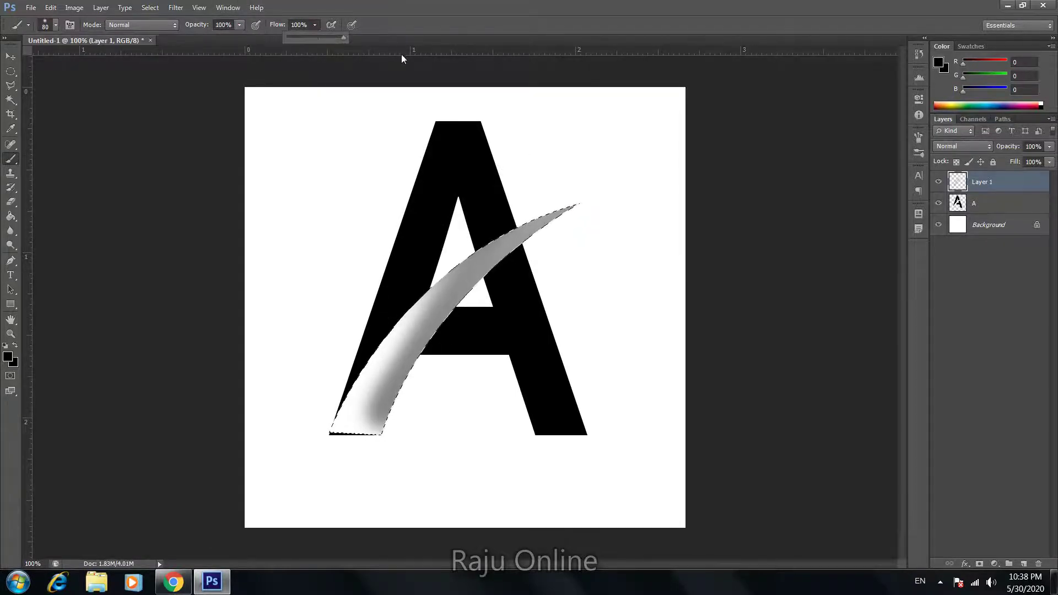
pyautogui.moveTo(547, 223); pyautogui.dragTo(424, 318)
pyautogui.moveTo(577, 205)
pyautogui.mouseDown()
pyautogui.moveTo(352, 347)
pyautogui.moveTo(402, 325)
pyautogui.moveTo(368, 427)
pyautogui.moveTo(342, 439)
pyautogui.moveTo(538, 220)
pyautogui.moveTo(534, 208)
pyautogui.mouseUp()
# Deselect and Free Transform the swoosh so its tip stretches further right
pyautogui.click(11, 57)
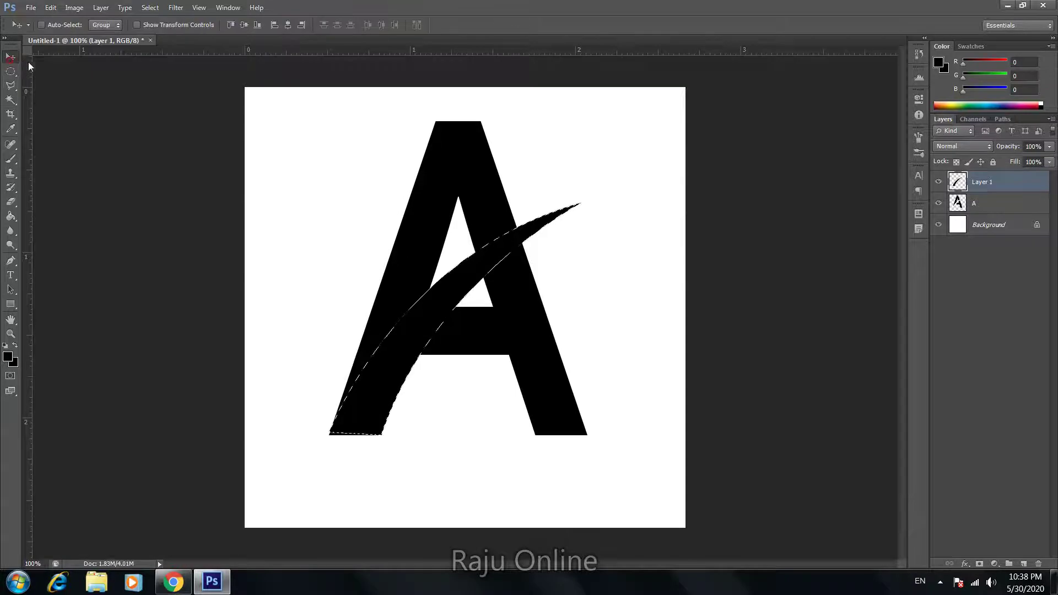
pyautogui.hotkey('ctrl', 'd')
pyautogui.hotkey('ctrl', 't')
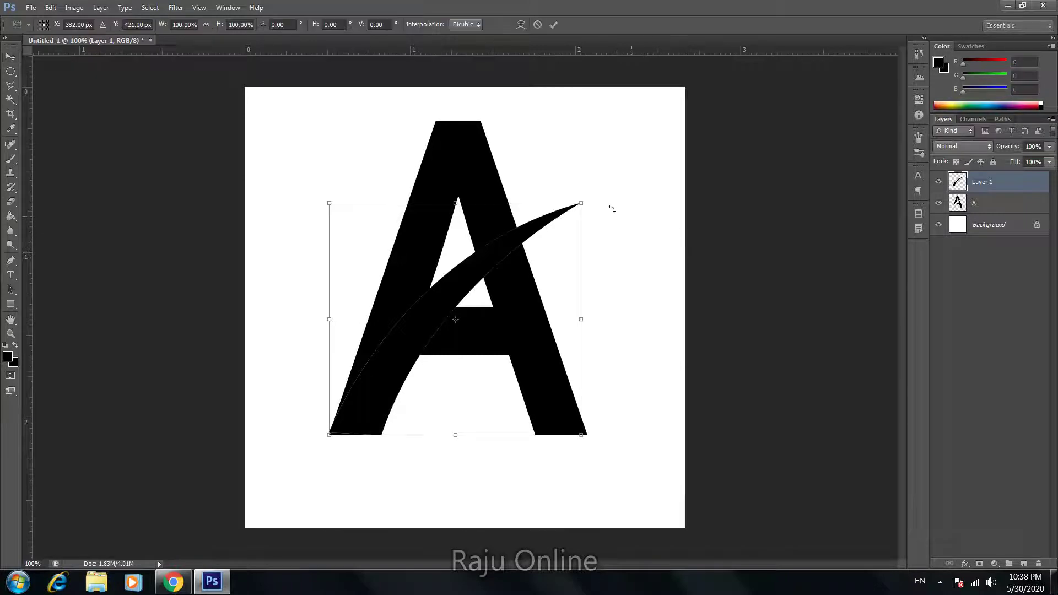
pyautogui.moveTo(580, 205); pyautogui.dragTo(606, 198)
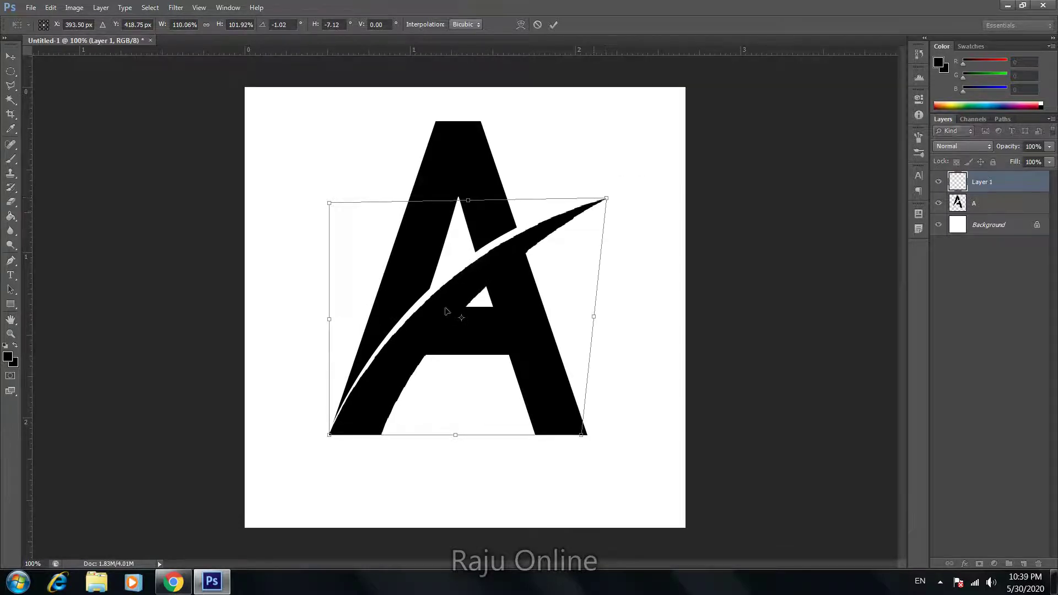
pyautogui.press('Return')
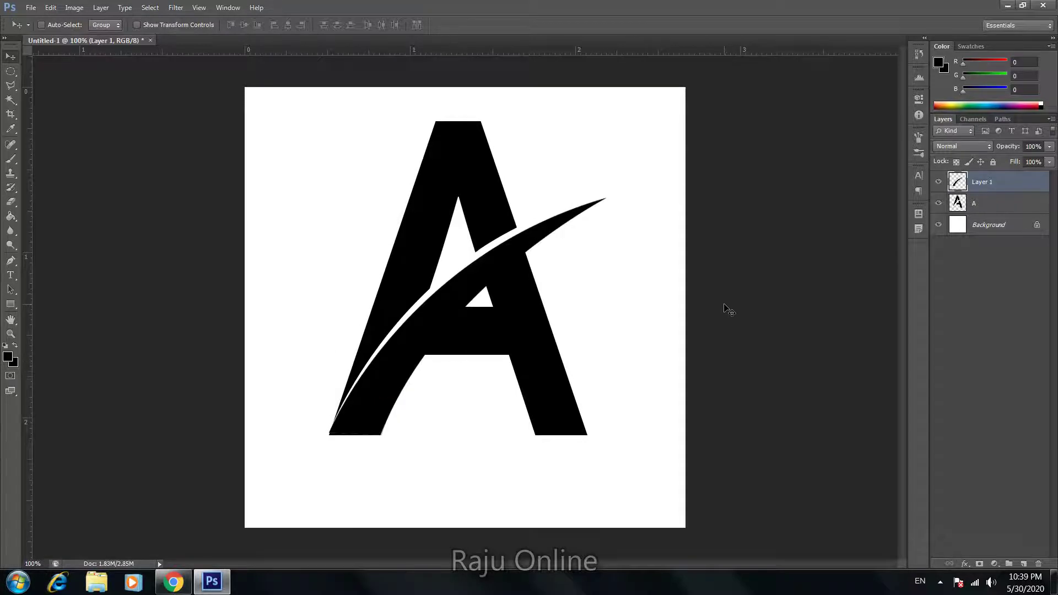
# Merge the swoosh into layer A, duplicate it as 'A copy', and open its Blending Options
pyautogui.hotkey('ctrl', 'e')
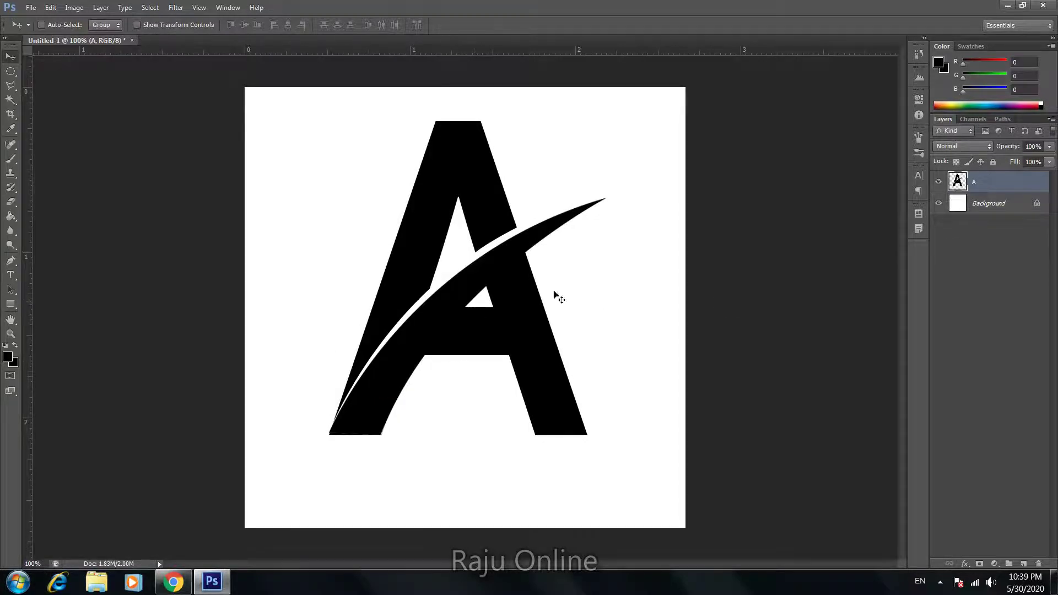
pyautogui.rightClick(967, 186)
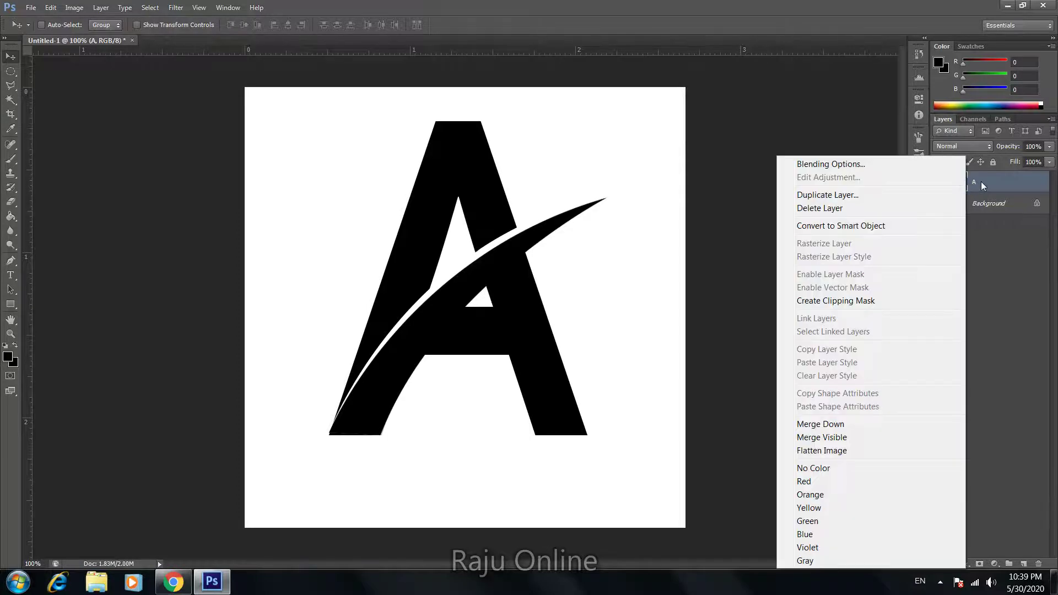
pyautogui.click(981, 184)
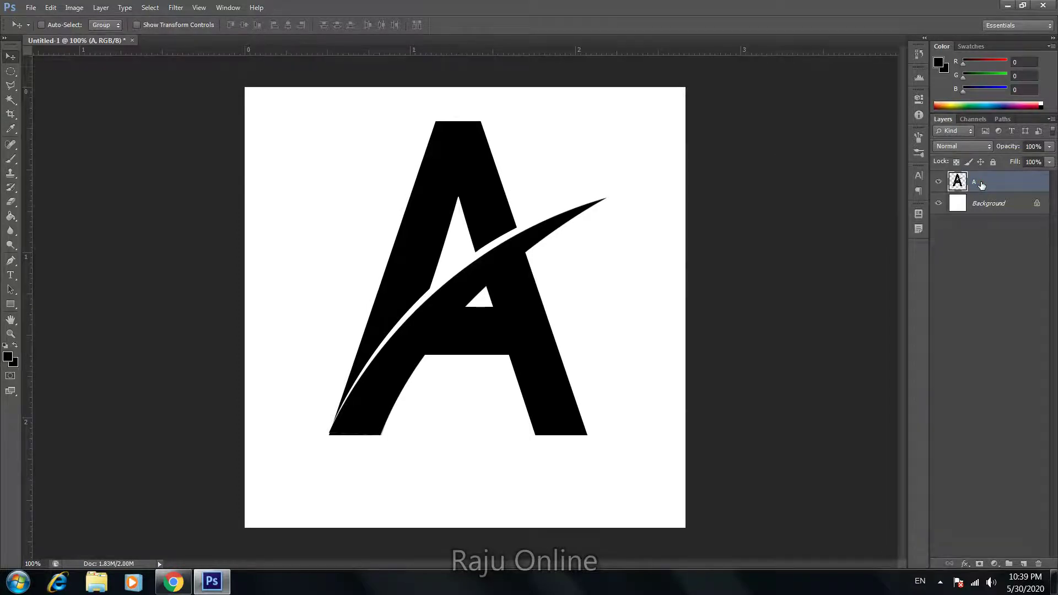
pyautogui.hotkey('ctrl', 'j')
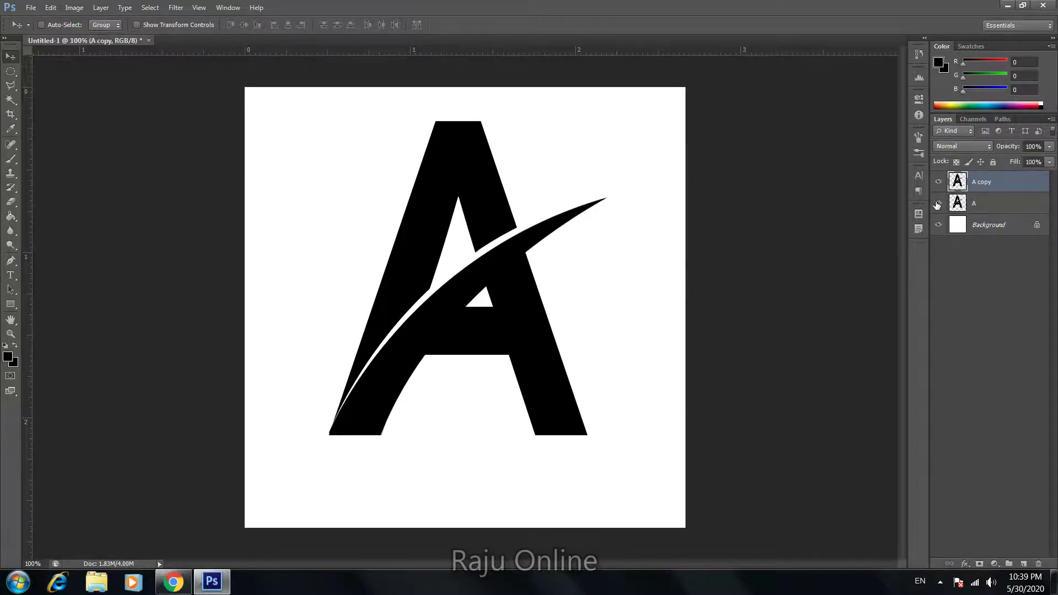
pyautogui.click(937, 203)
pyautogui.click(938, 203)
pyautogui.rightClick(962, 186)
pyautogui.click(944, 195)
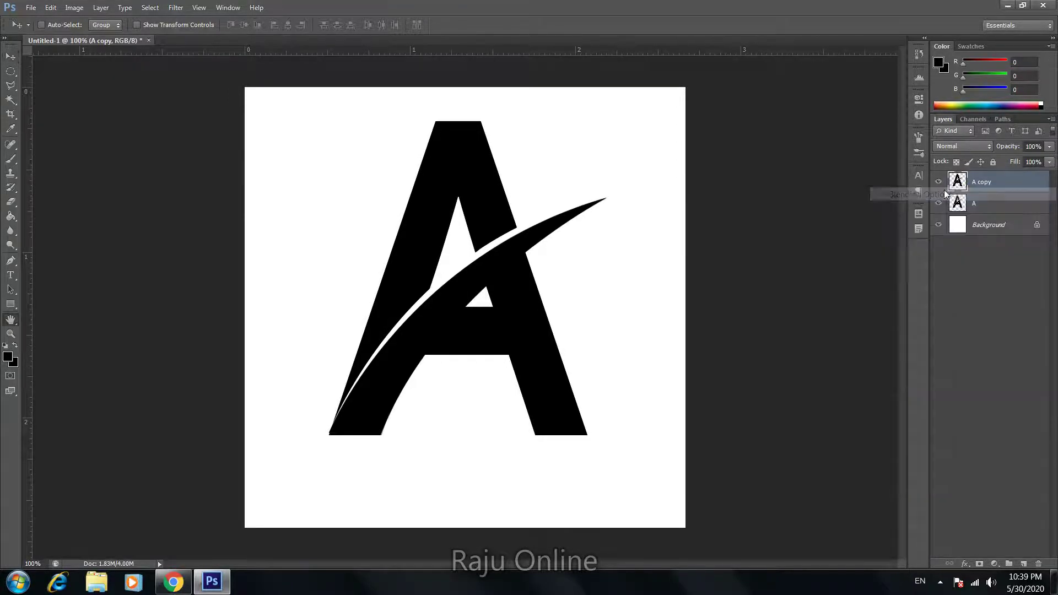
# Apply a #29078a indigo Color Overlay to the A copy layer
pyautogui.click(602, 275)
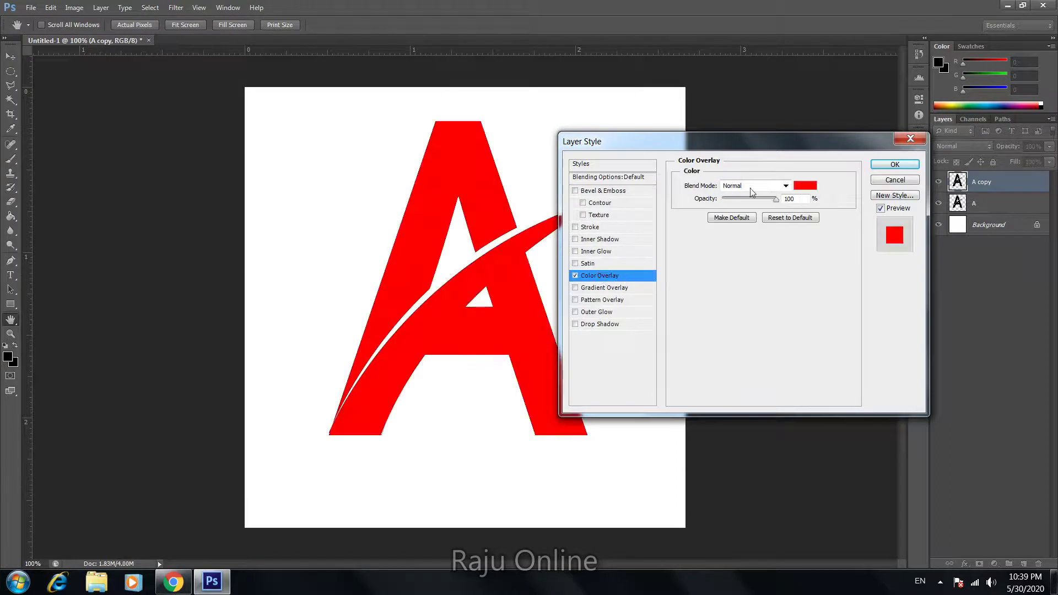
pyautogui.click(805, 186)
pyautogui.moveTo(791, 224)
pyautogui.mouseDown()
pyautogui.moveTo(798, 199)
pyautogui.moveTo(777, 223)
pyautogui.mouseUp()
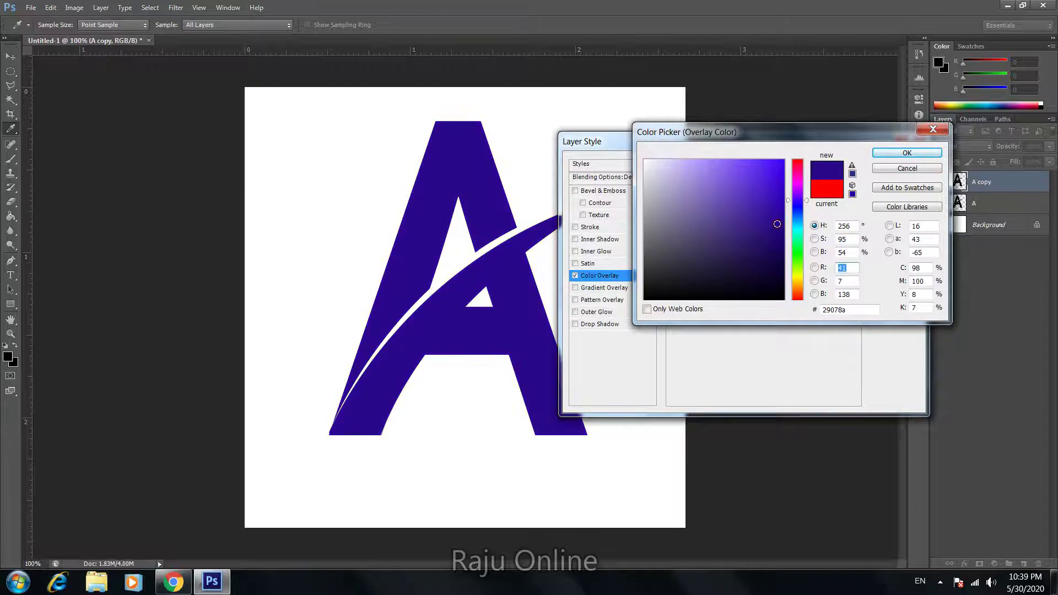
pyautogui.click(882, 153)
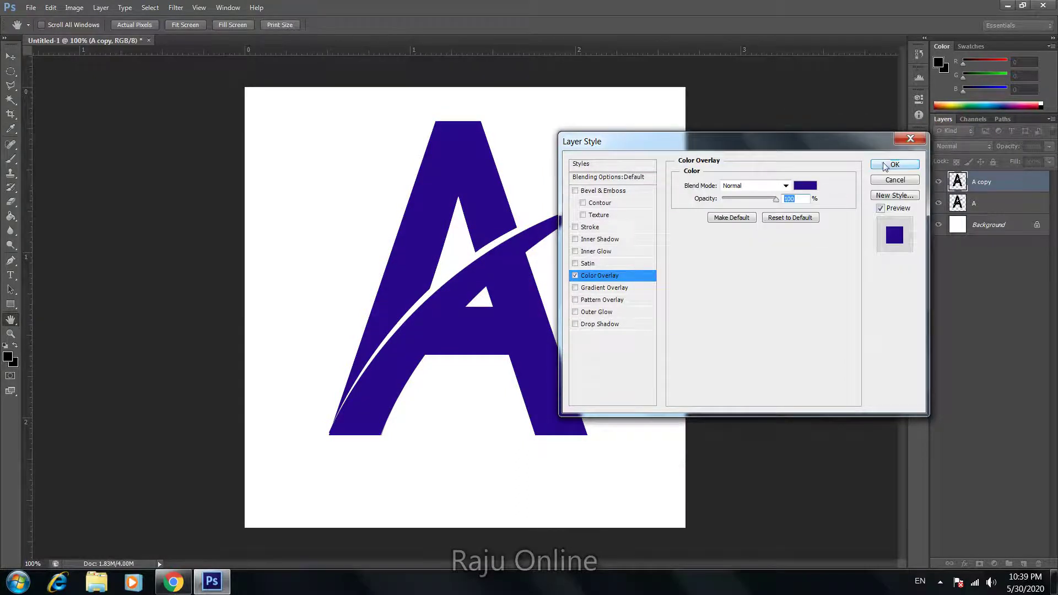
pyautogui.click(894, 163)
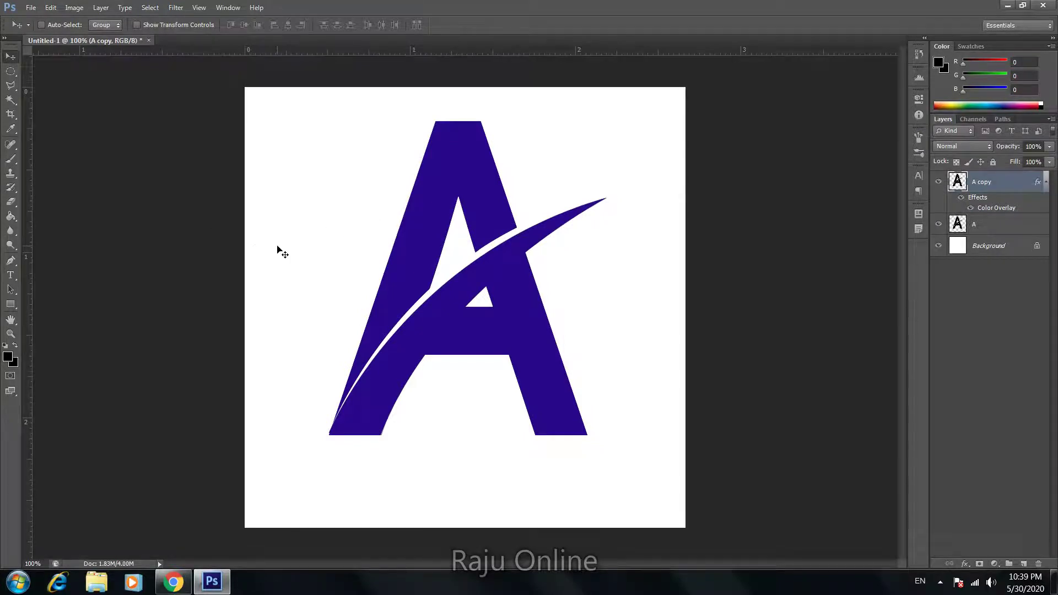
# Merge A copy into the Background layer and hide the black A layer
pyautogui.click(11, 244)
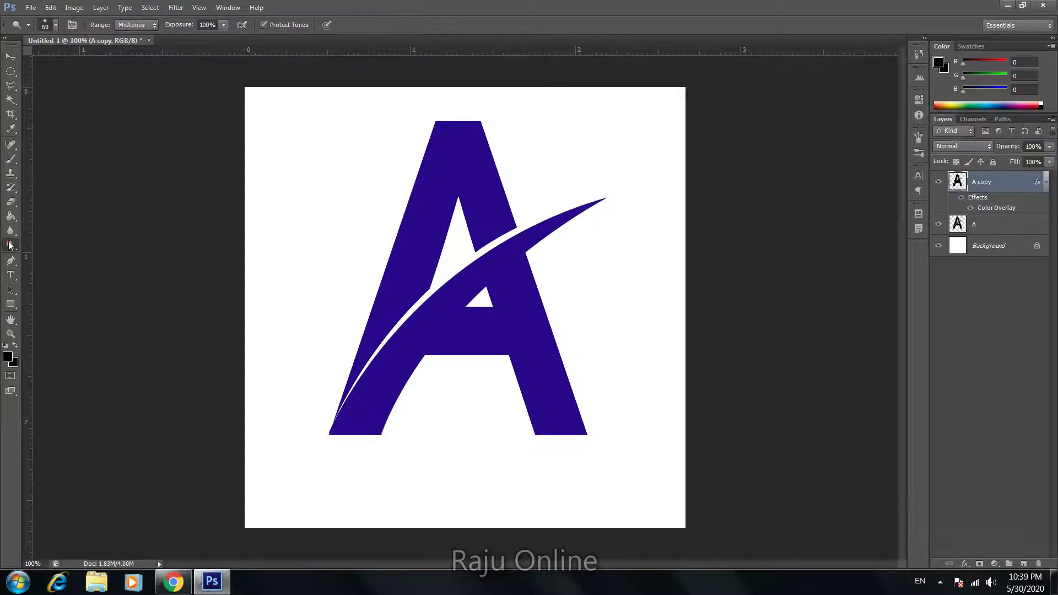
pyautogui.click(36, 245)
pyautogui.click(978, 253)
pyautogui.hotkey('ctrl', 'e')
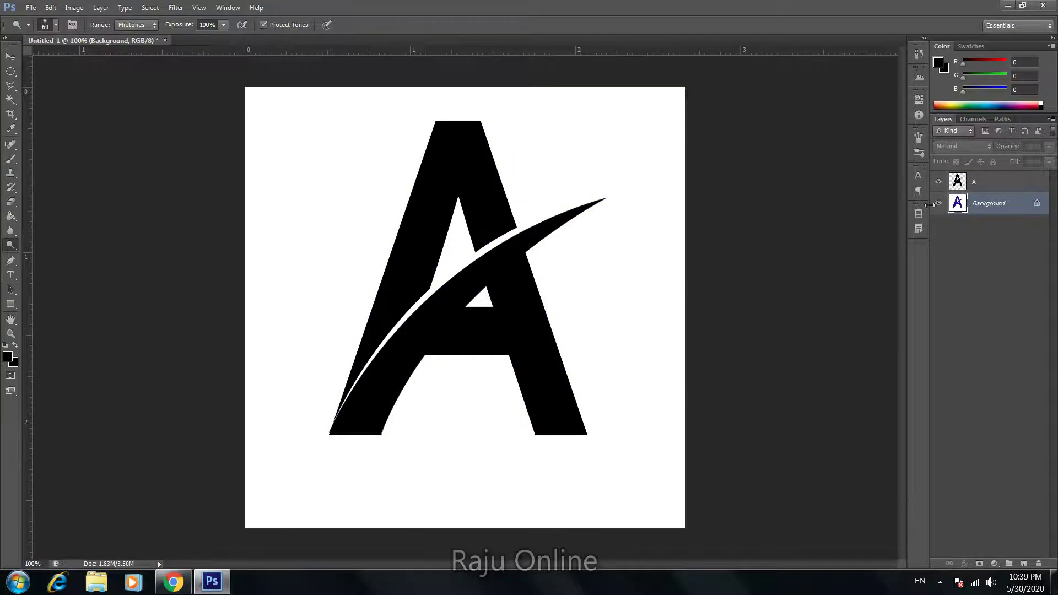
pyautogui.click(938, 181)
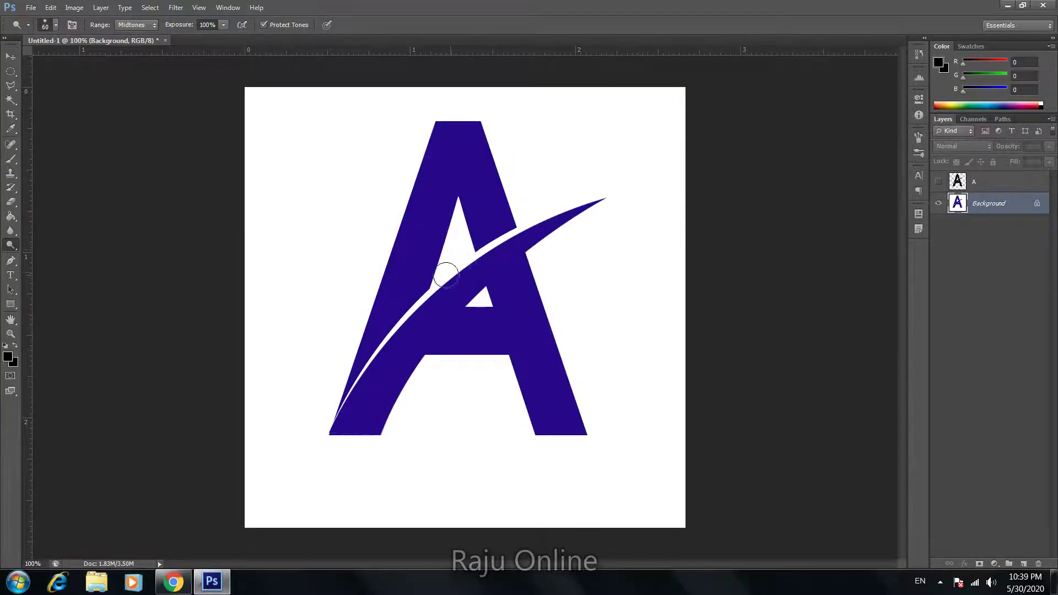
# Dodge highlights onto the blue A with a 125 px brush, then open layer A's Blending Options
pyautogui.moveTo(433, 253)
pyautogui.mouseDown()
pyautogui.moveTo(406, 234)
pyautogui.moveTo(503, 253)
pyautogui.moveTo(515, 279)
pyautogui.moveTo(426, 282)
pyautogui.moveTo(413, 248)
pyautogui.moveTo(460, 189)
pyautogui.moveTo(380, 293)
pyautogui.mouseUp()
pyautogui.press(']')
pyautogui.press(']')
pyautogui.press(']')
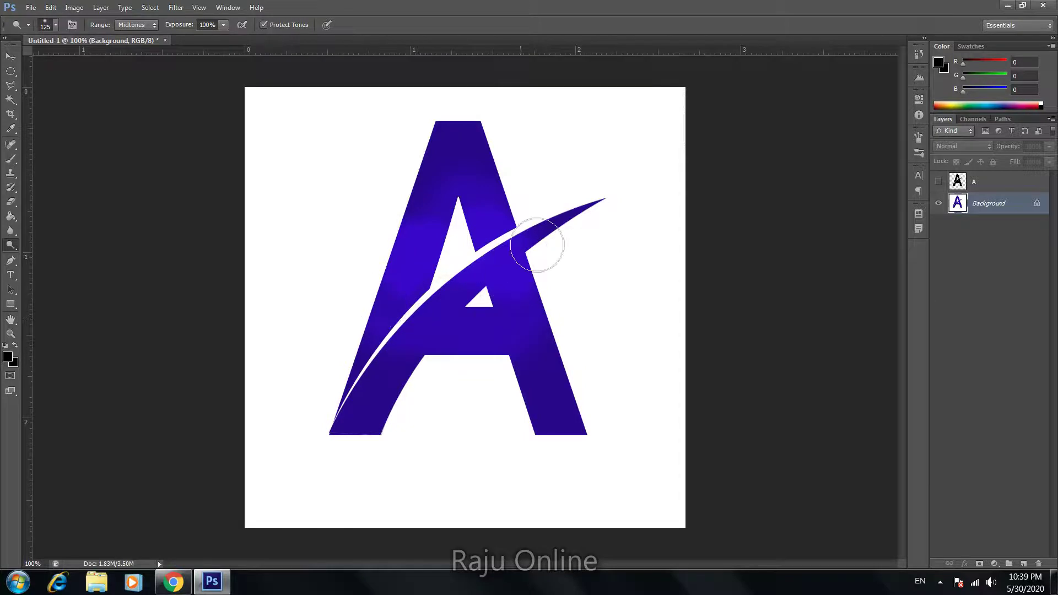
pyautogui.moveTo(538, 243); pyautogui.dragTo(533, 284)
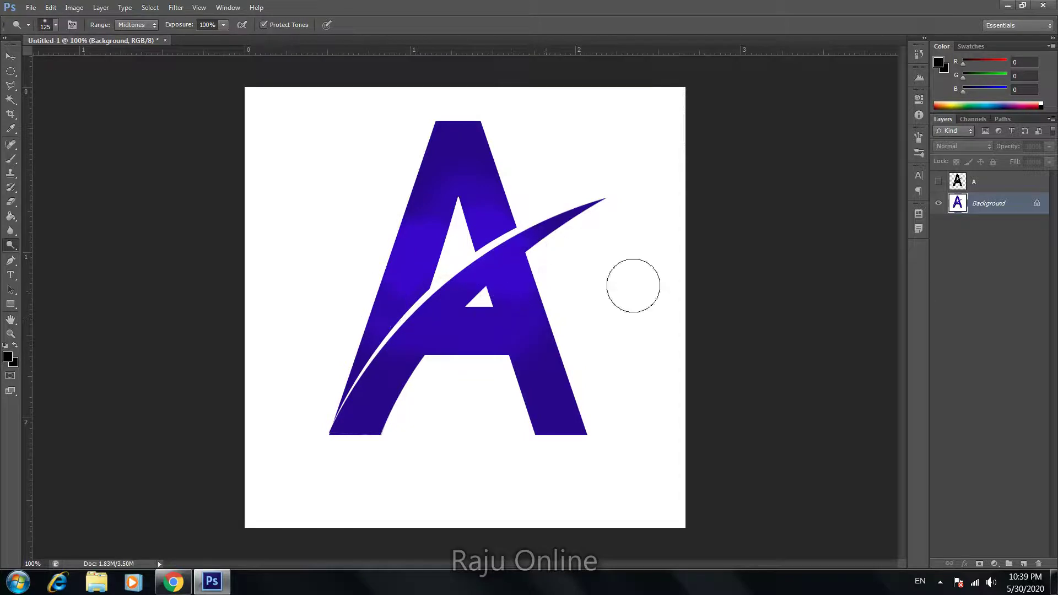
pyautogui.click(968, 182)
pyautogui.rightClick(965, 186)
pyautogui.click(971, 187)
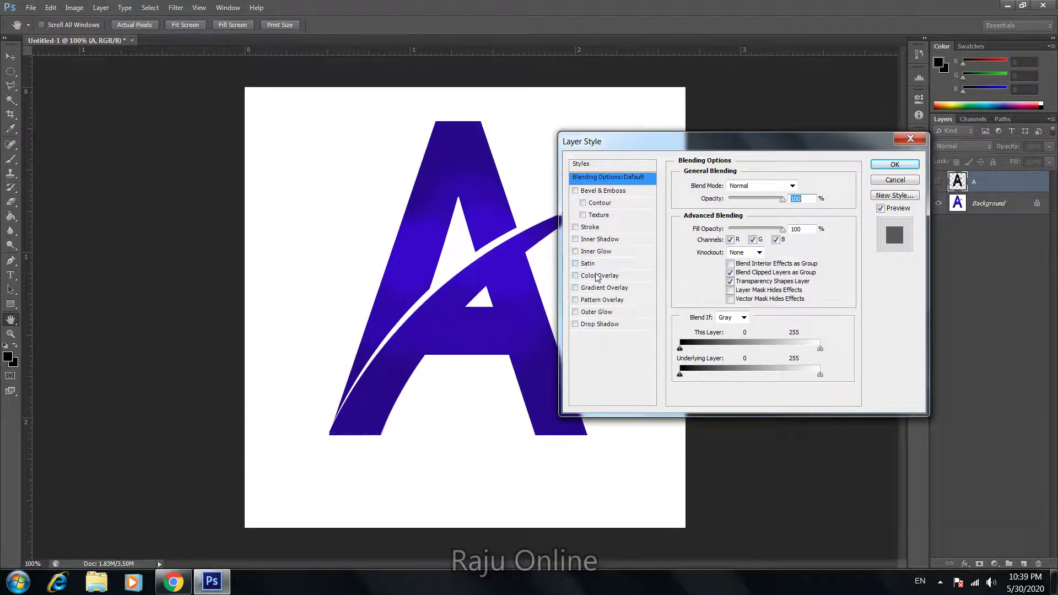
# Give layer A a #3207ae Color Overlay sampled from the glossy A, then hide it and select Background
pyautogui.click(596, 275)
pyautogui.click(804, 185)
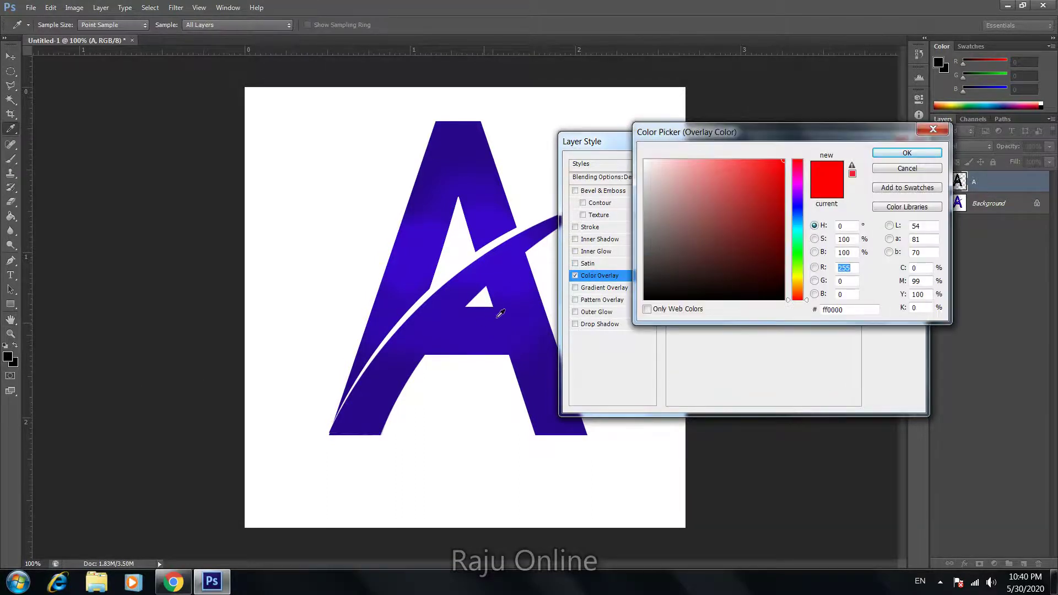
pyautogui.click(522, 271)
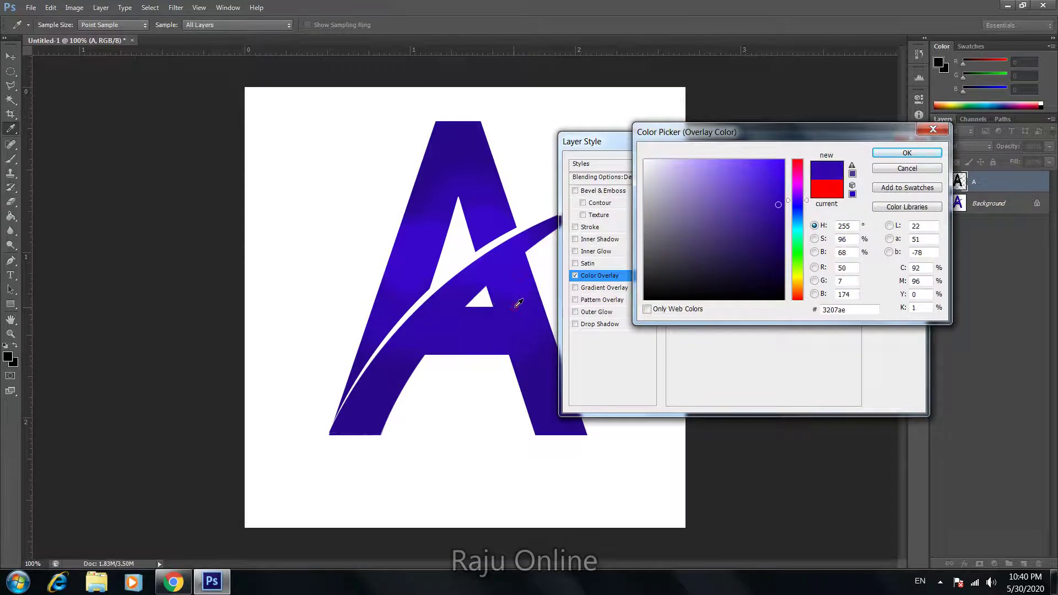
pyautogui.click(906, 153)
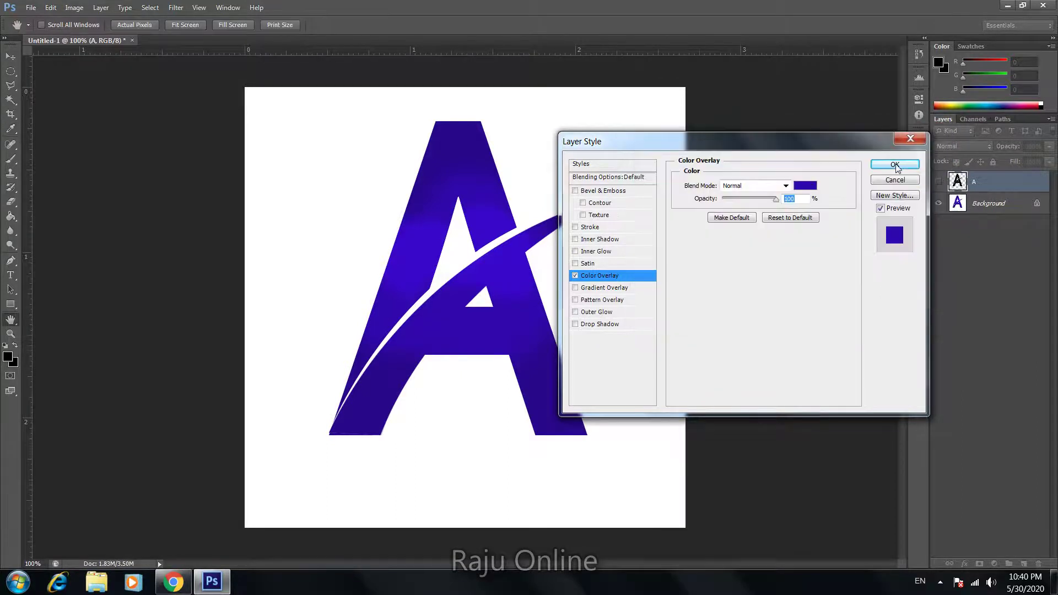
pyautogui.click(907, 165)
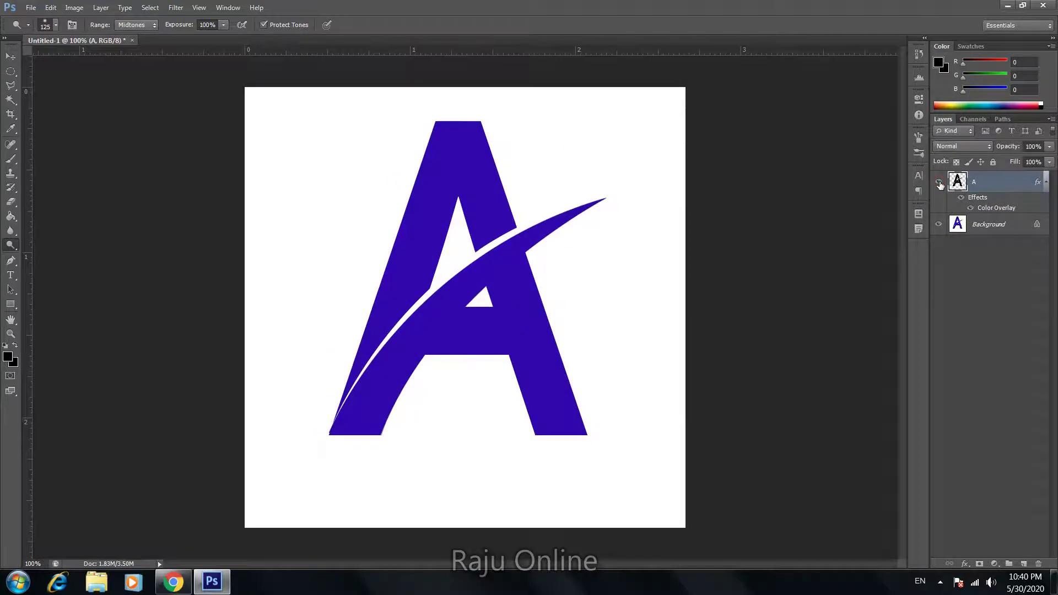
pyautogui.click(939, 183)
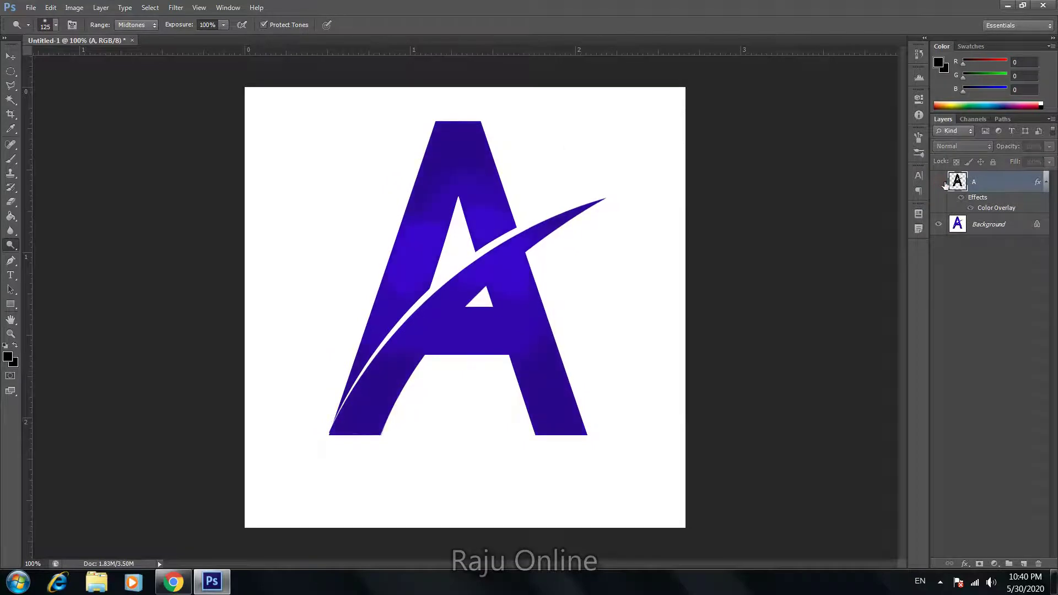
pyautogui.click(978, 224)
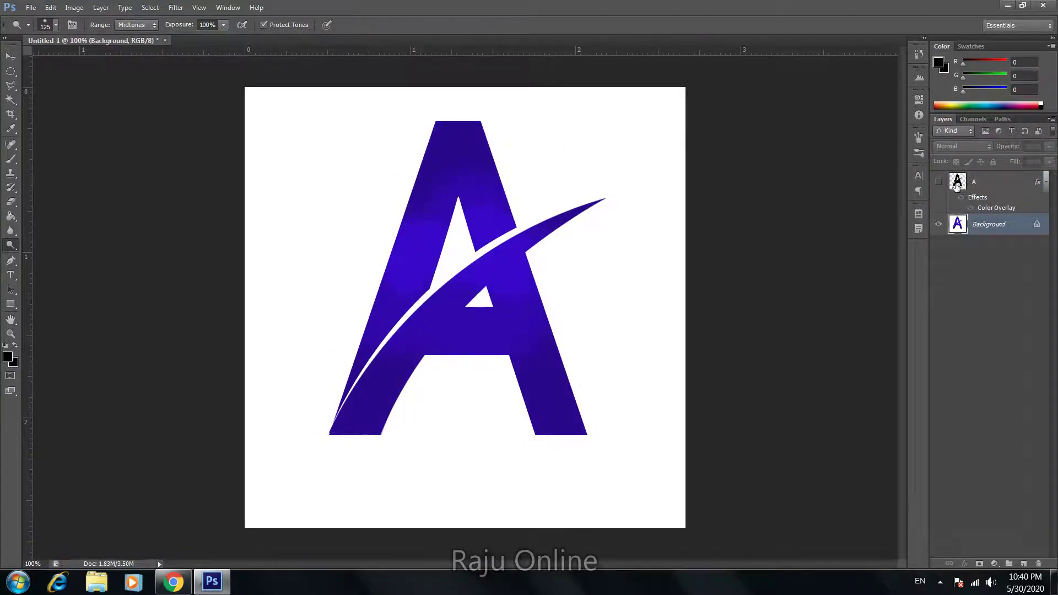
# Convert the locked Background into an editable Layer 0, cancelling an accidental flatten
pyautogui.rightClick(975, 225)
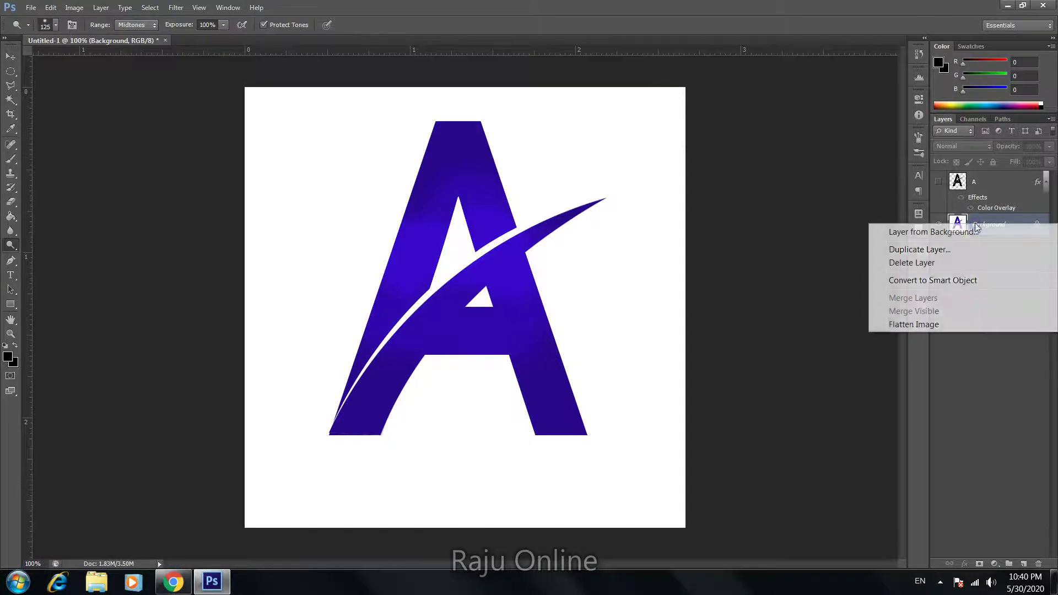
pyautogui.click(978, 324)
pyautogui.click(551, 219)
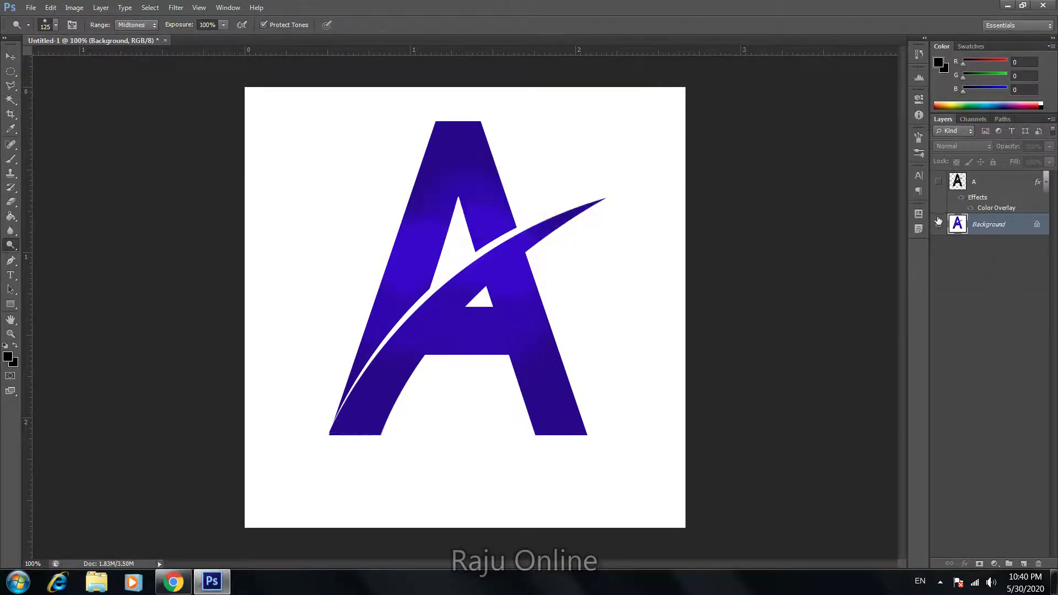
pyautogui.doubleClick(1022, 231)
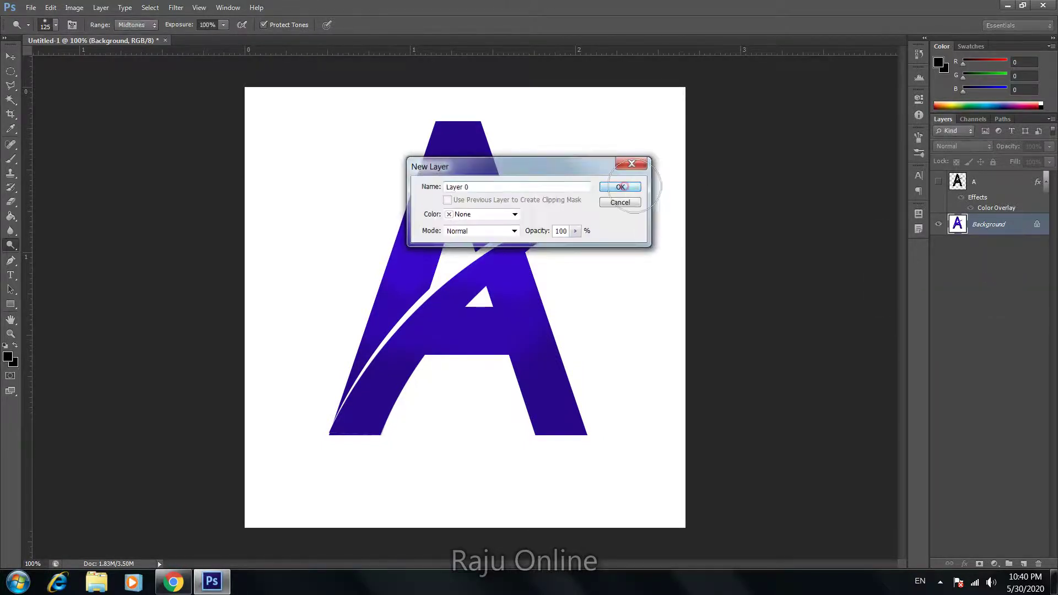
pyautogui.click(626, 187)
# Open Blending Options for Layer 0
pyautogui.rightClick(972, 231)
pyautogui.click(987, 218)
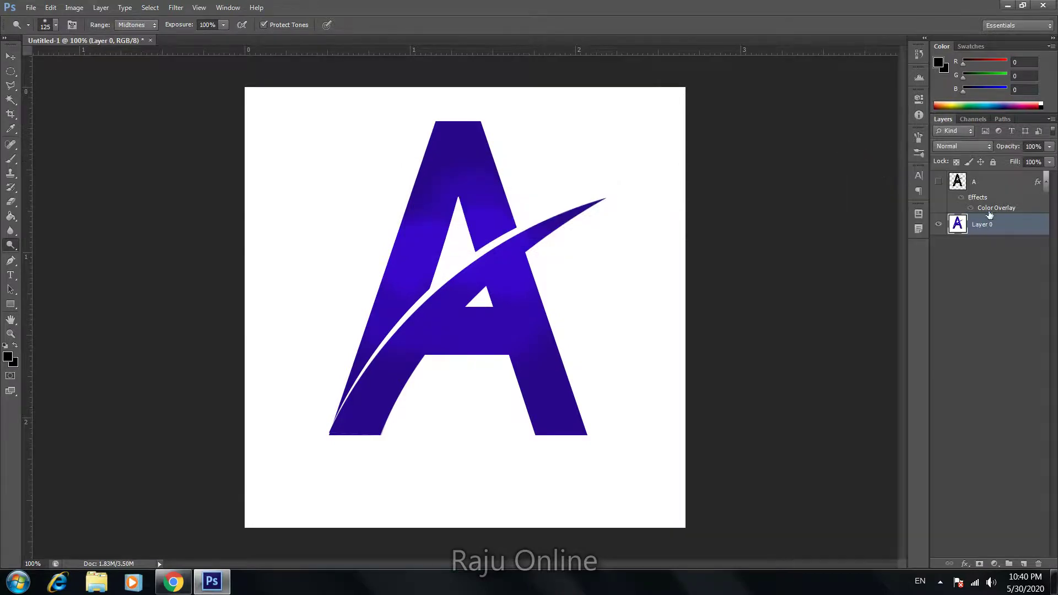
pyautogui.rightClick(972, 221)
pyautogui.click(881, 163)
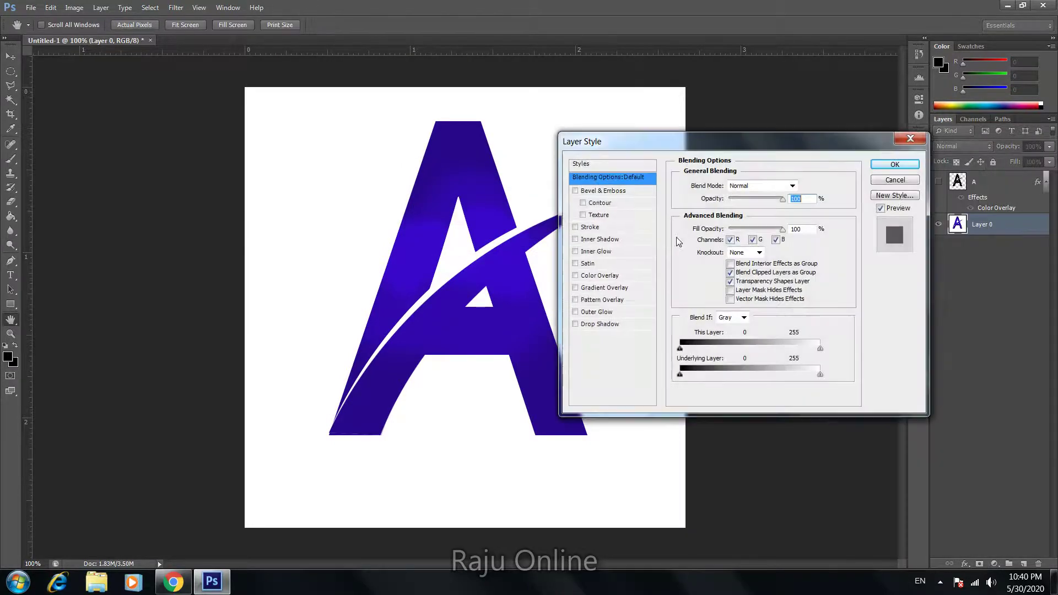
# Add a 28%-opacity radial Gradient Overlay to Layer 0 with a tightened scale, then toggle layer A's visibility
pyautogui.click(604, 288)
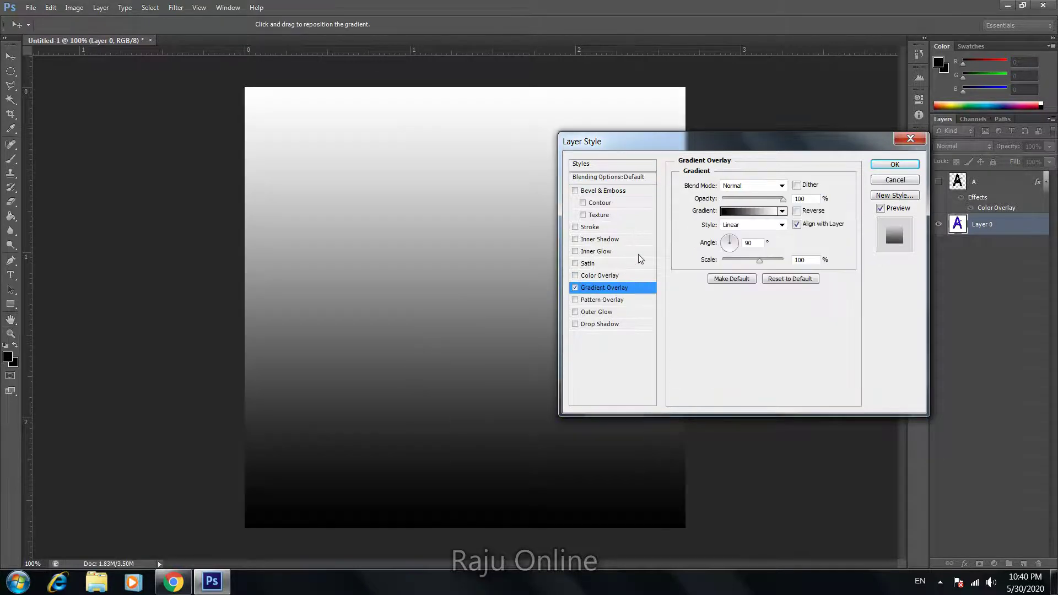
pyautogui.click(755, 228)
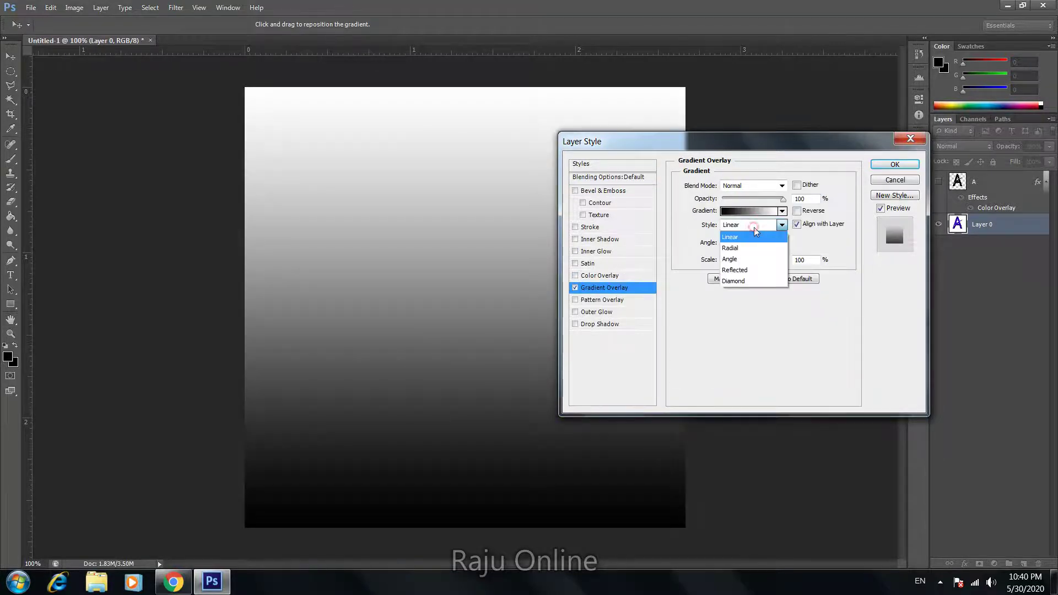
pyautogui.click(753, 249)
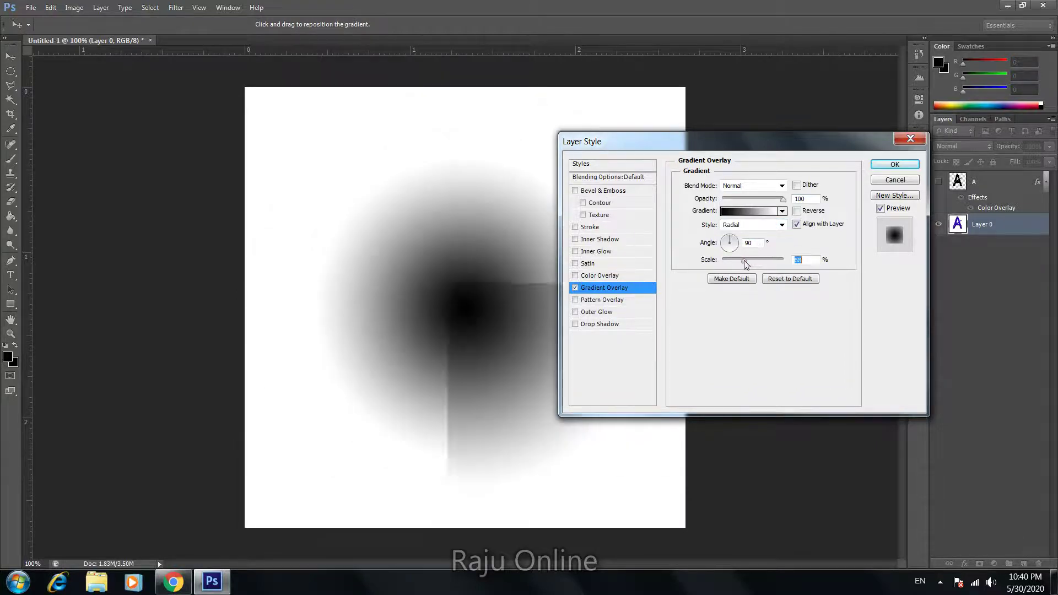
pyautogui.moveTo(756, 260); pyautogui.dragTo(767, 260)
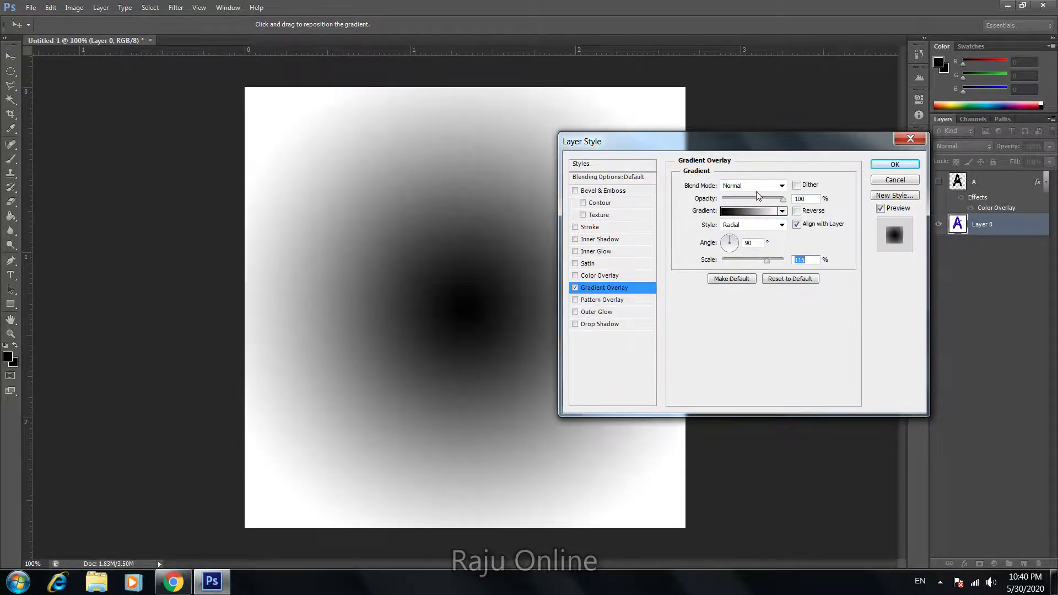
pyautogui.moveTo(782, 199); pyautogui.dragTo(739, 203)
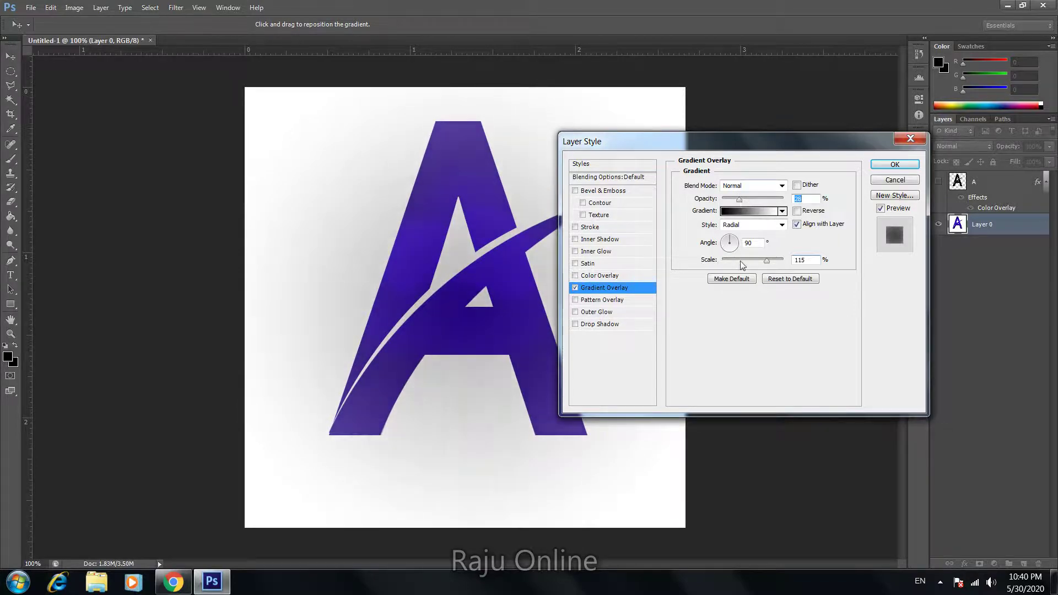
pyautogui.moveTo(744, 262); pyautogui.dragTo(754, 263)
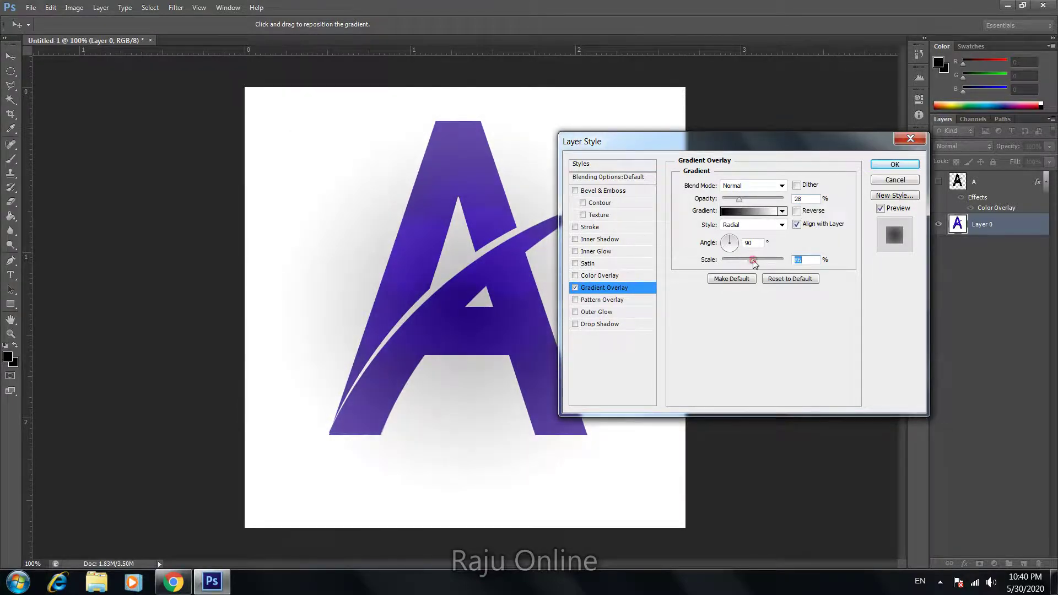
pyautogui.click(888, 165)
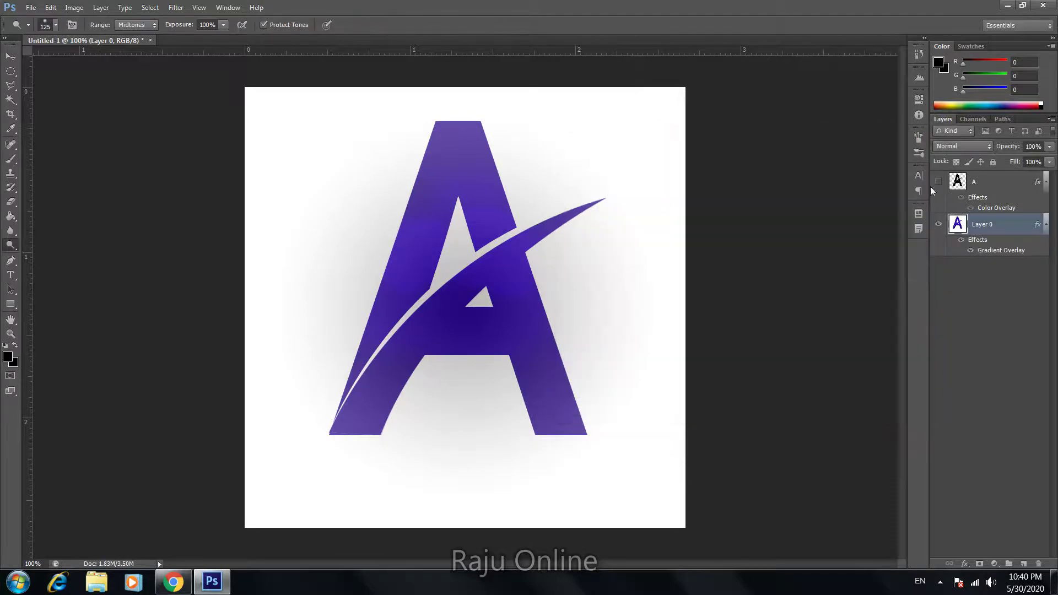
pyautogui.click(938, 183)
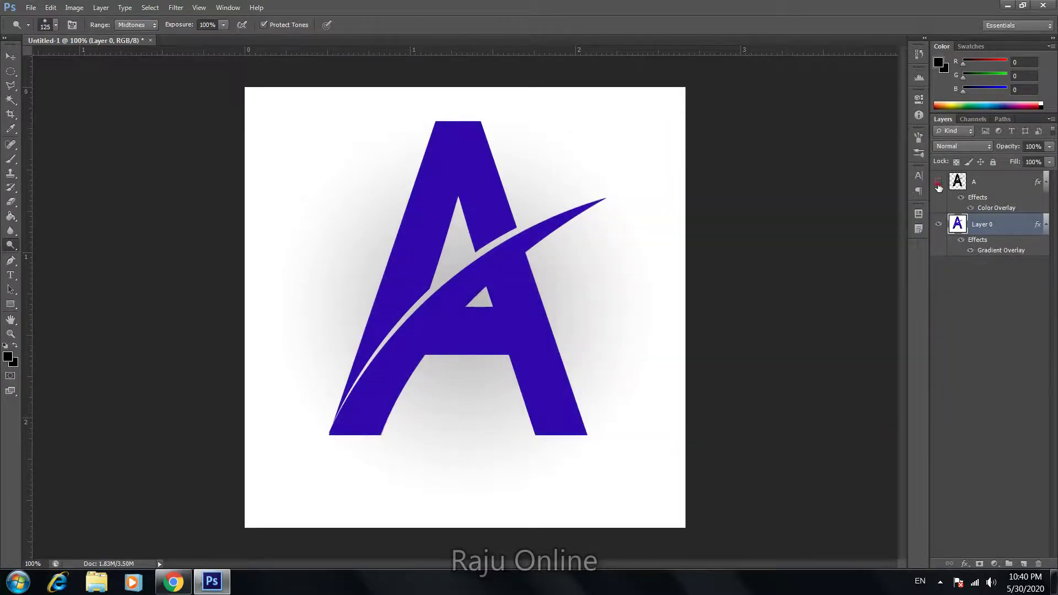
pyautogui.rightClick(969, 223)
pyautogui.click(907, 167)
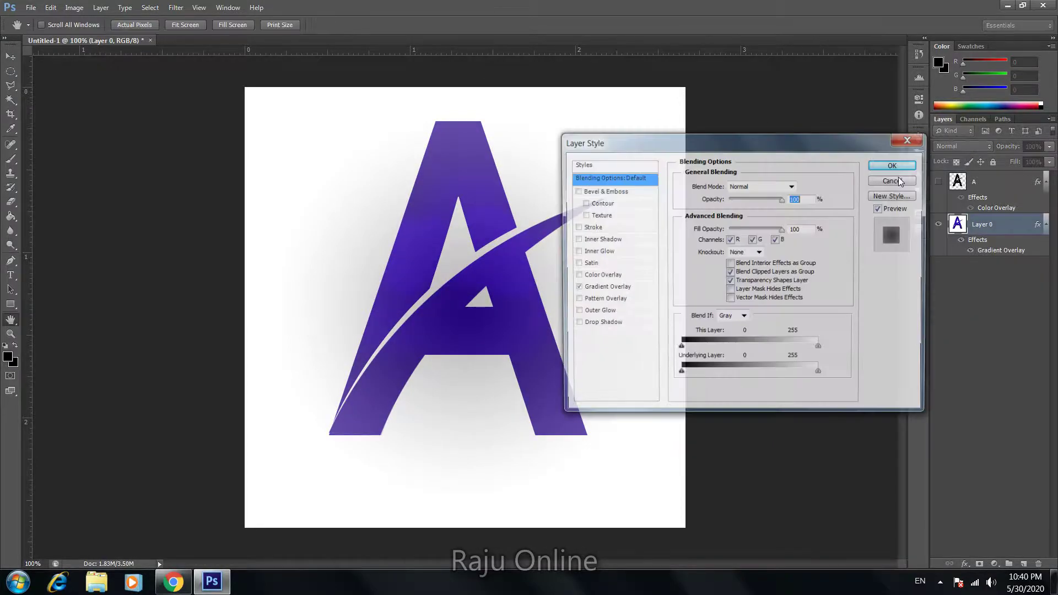
pyautogui.click(596, 192)
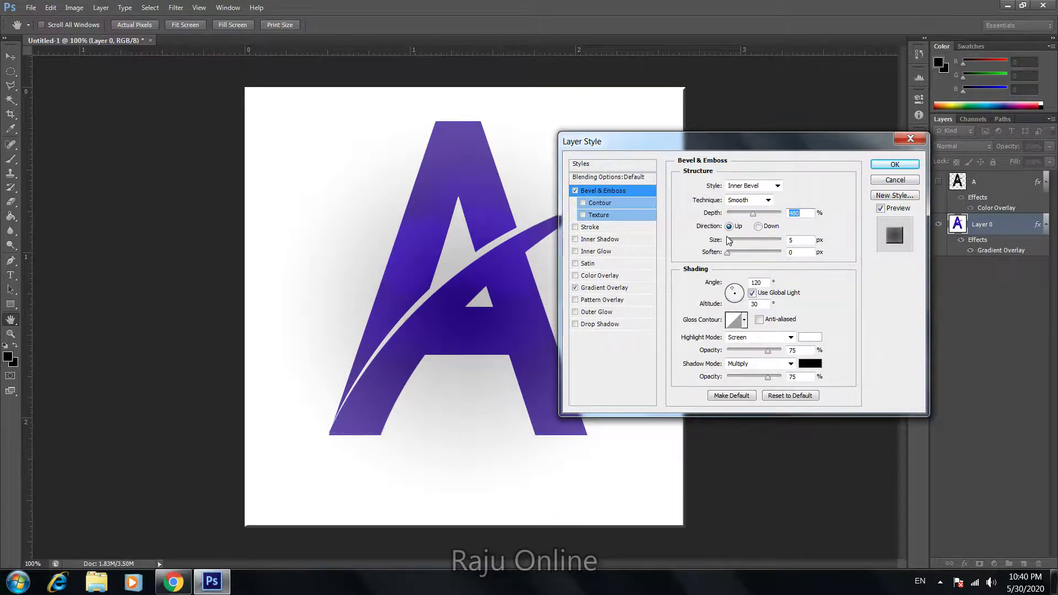
pyautogui.moveTo(726, 251); pyautogui.dragTo(757, 252)
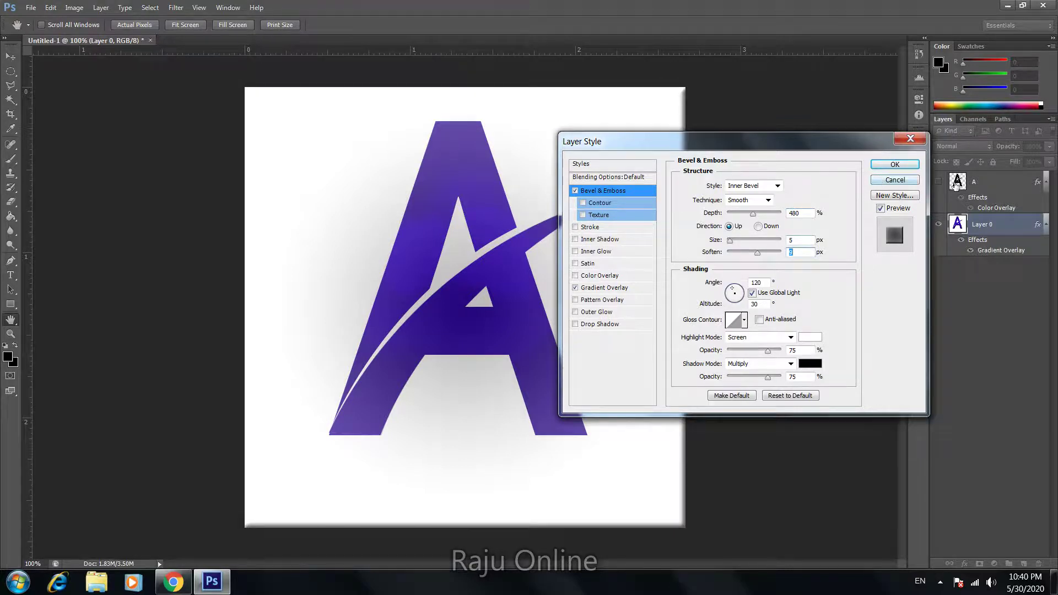
pyautogui.click(902, 180)
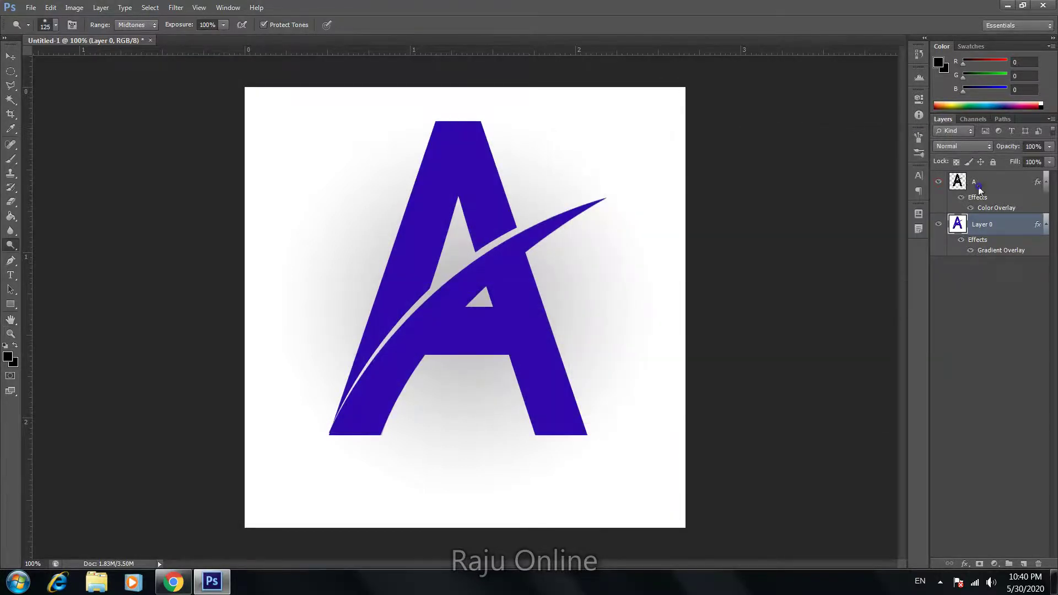
# Add a Bevel & Emboss to layer A with Size 13, Soften 11 and reduced depth
pyautogui.rightClick(979, 190)
pyautogui.click(920, 163)
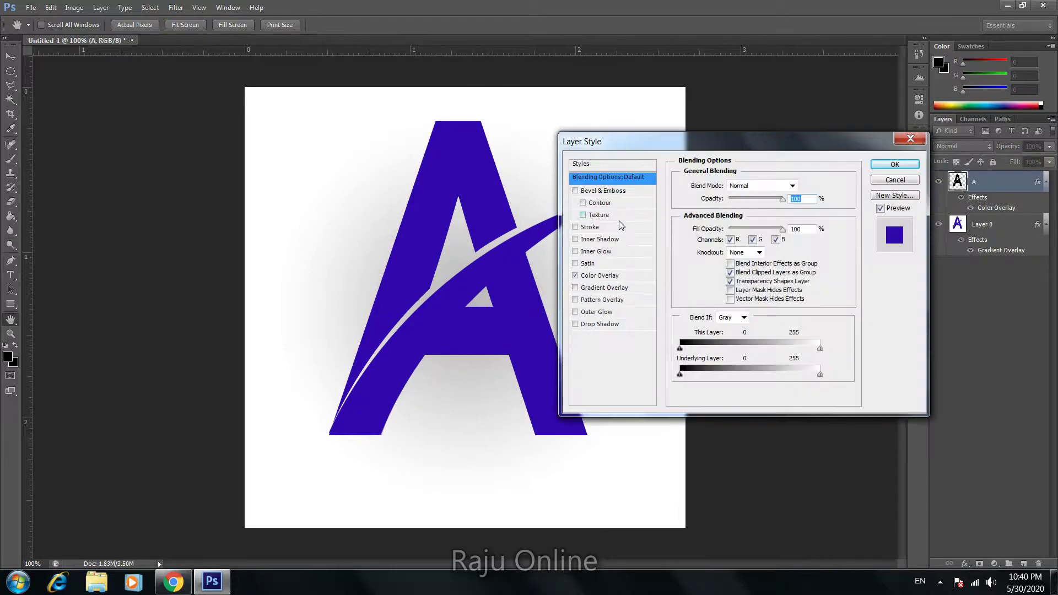
pyautogui.click(598, 191)
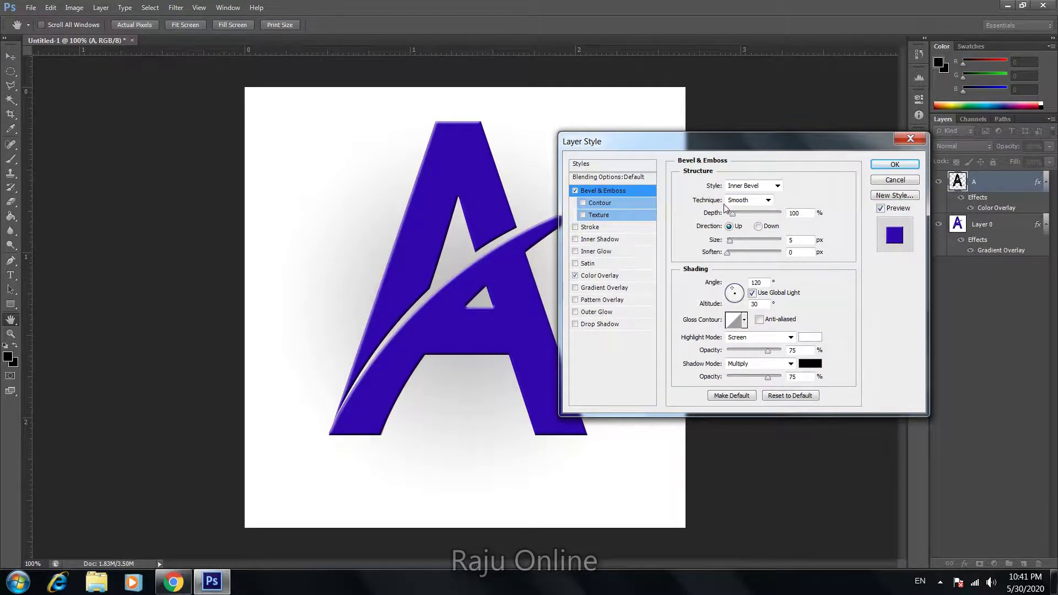
pyautogui.moveTo(731, 213); pyautogui.dragTo(758, 213)
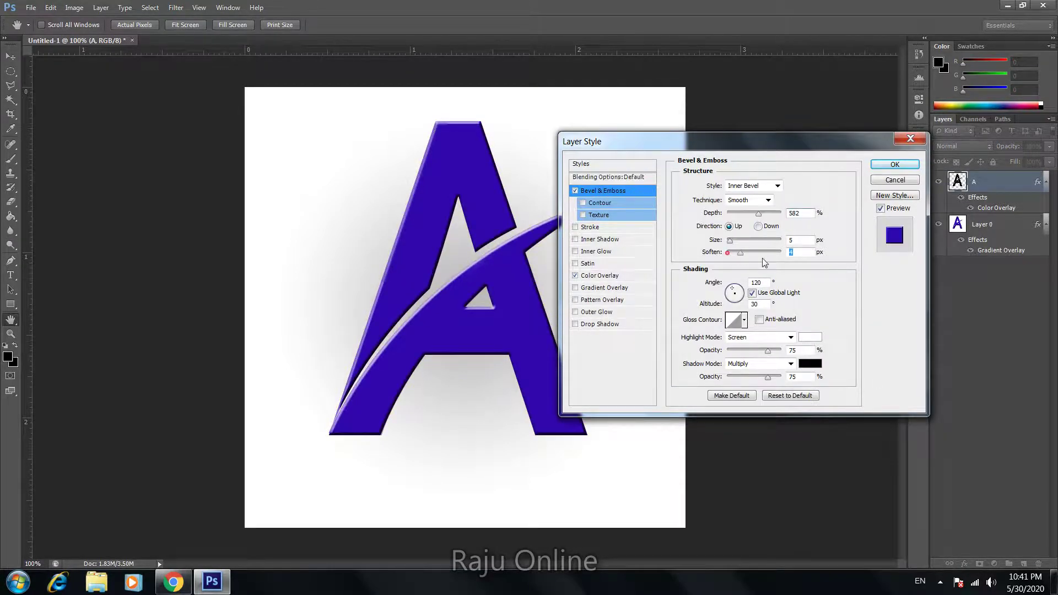
pyautogui.moveTo(728, 252); pyautogui.dragTo(763, 253)
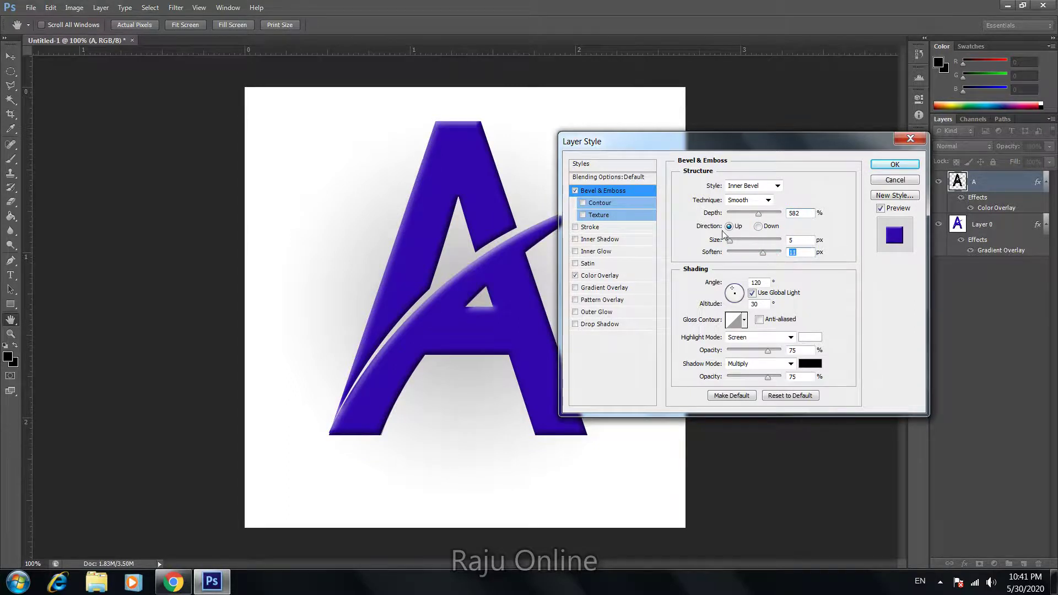
pyautogui.moveTo(729, 240); pyautogui.dragTo(735, 252)
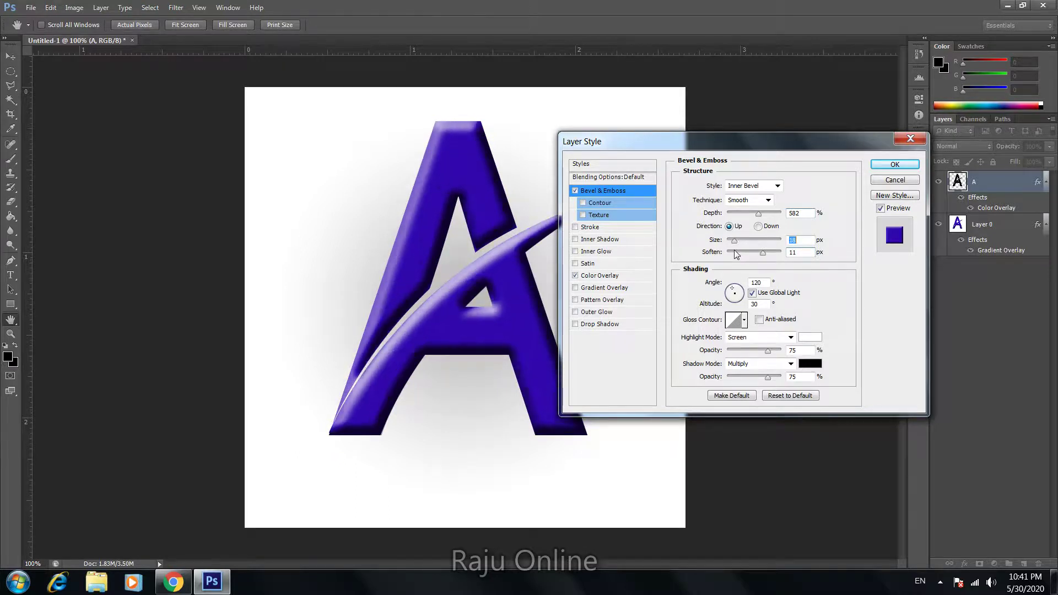
pyautogui.moveTo(735, 250); pyautogui.dragTo(733, 250)
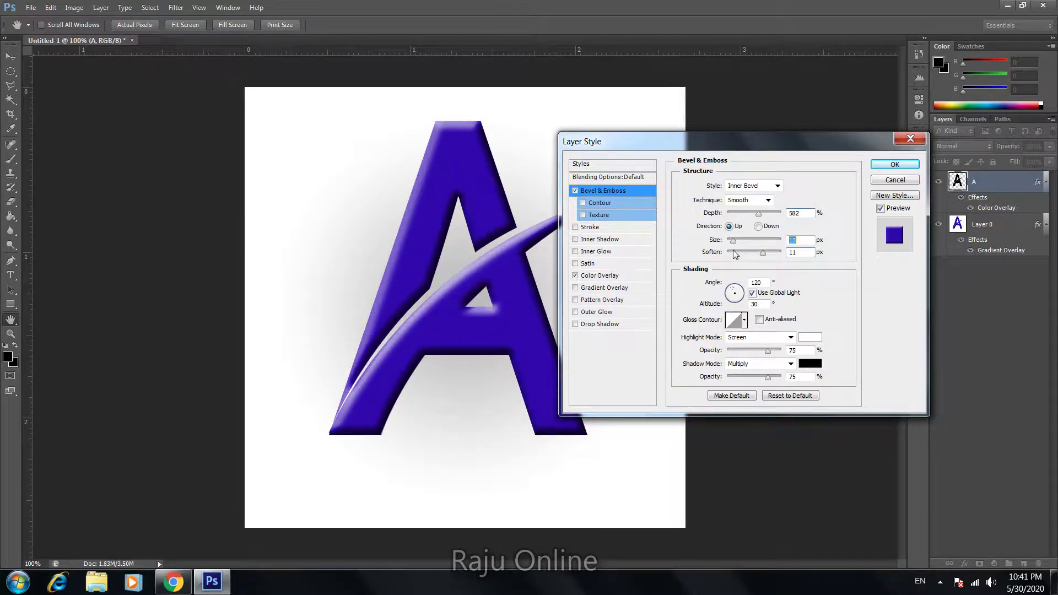
pyautogui.moveTo(758, 213); pyautogui.dragTo(738, 213)
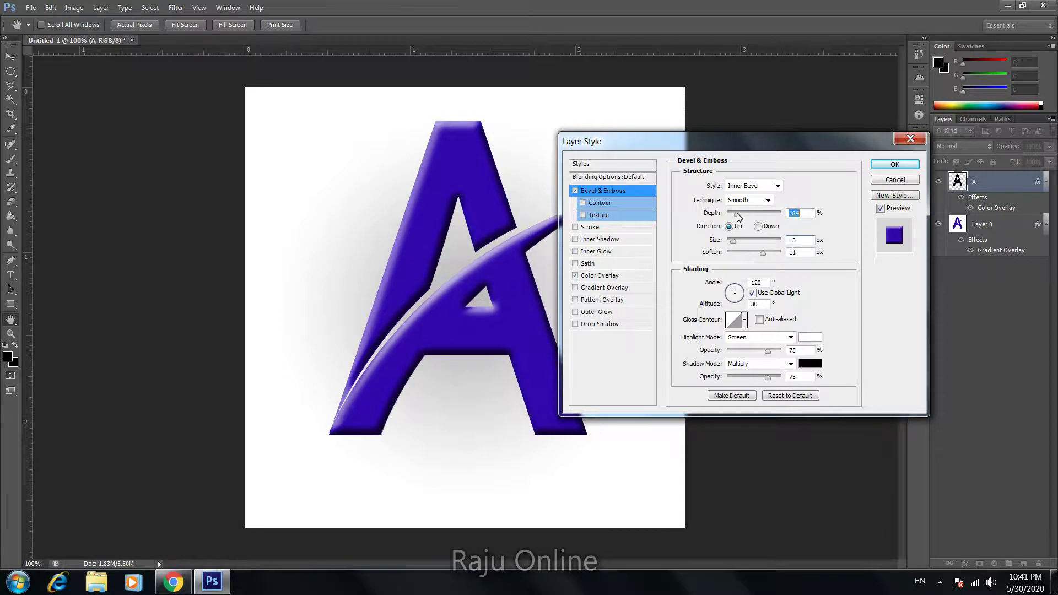
# Enable a 27% Contour on the bevel, leaving Texture unchecked
pyautogui.click(594, 203)
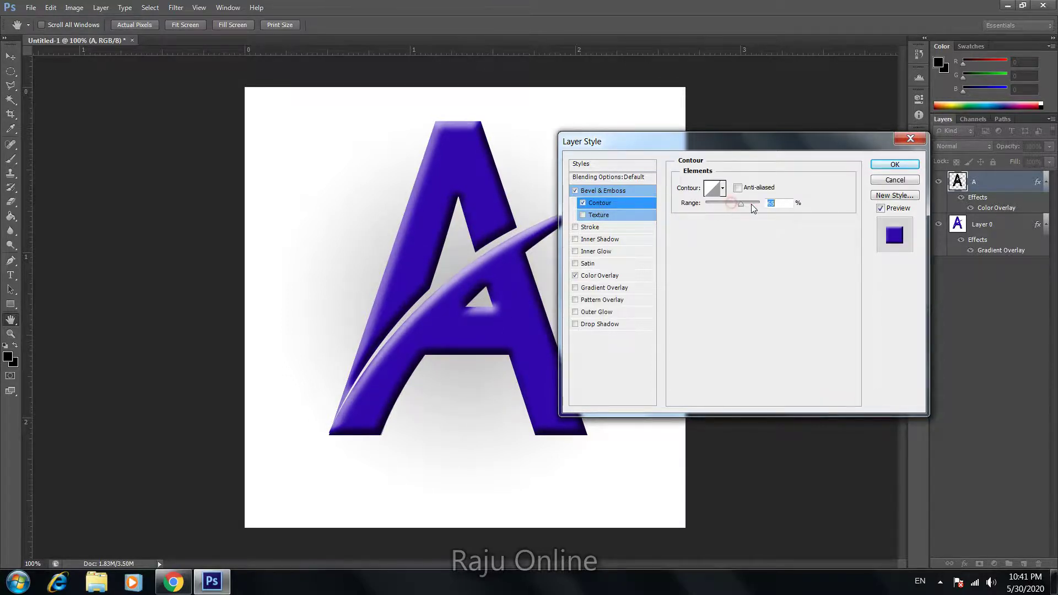
pyautogui.moveTo(732, 206); pyautogui.dragTo(717, 211)
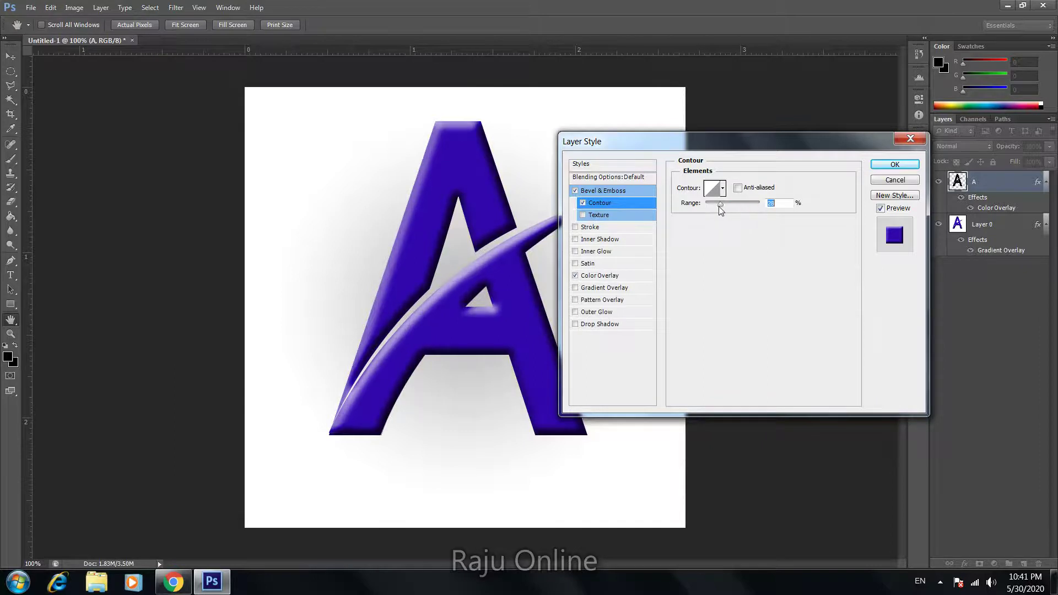
pyautogui.click(600, 215)
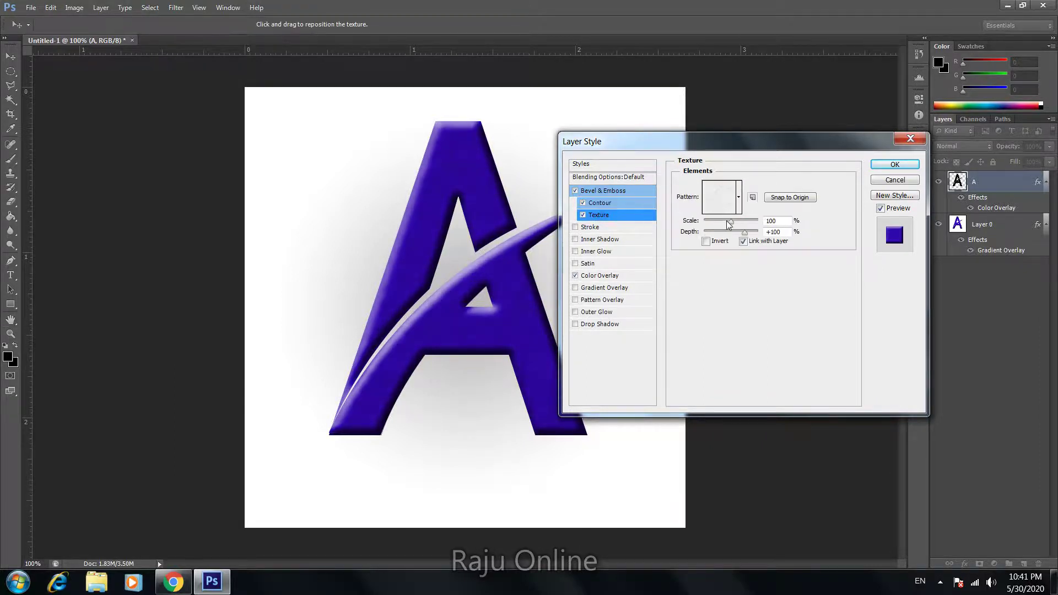
pyautogui.moveTo(729, 222)
pyautogui.mouseDown()
pyautogui.moveTo(760, 222)
pyautogui.moveTo(705, 232)
pyautogui.moveTo(736, 232)
pyautogui.mouseUp()
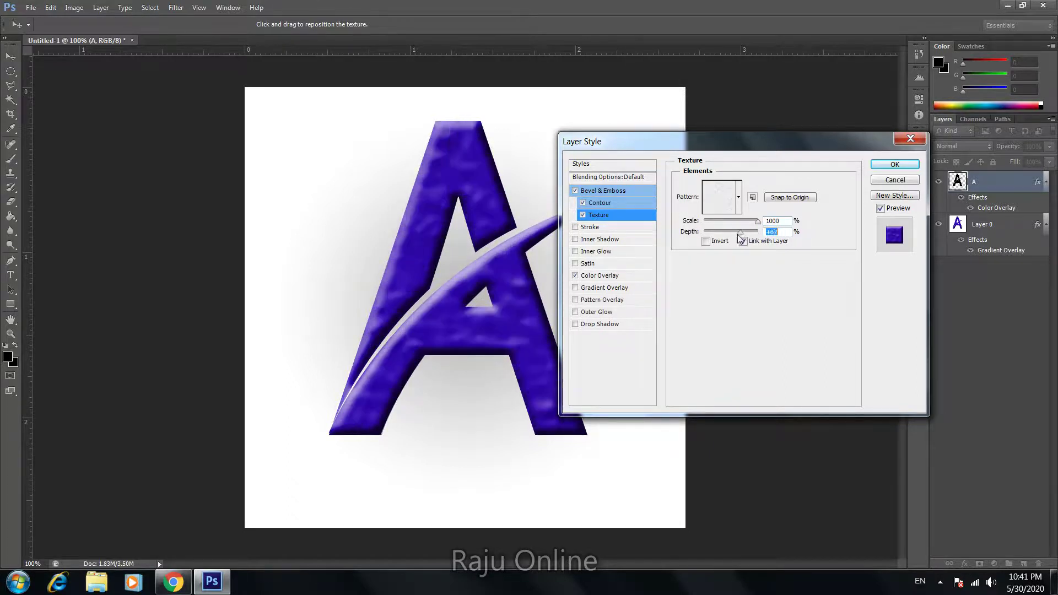
pyautogui.click(582, 215)
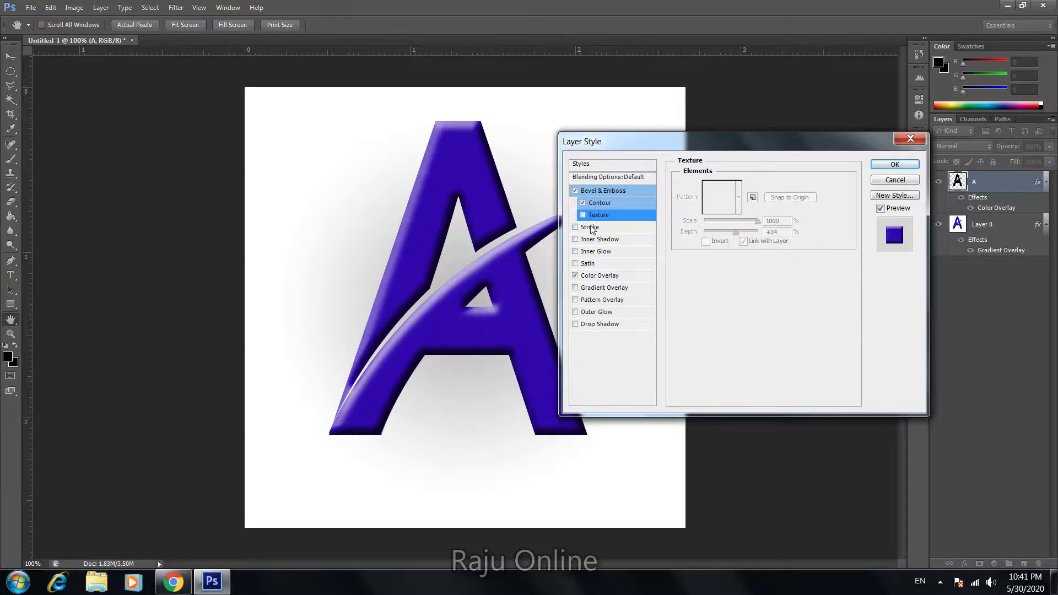
# Add a thick 21%-opacity Stroke around the A and apply layer A's styles
pyautogui.click(589, 227)
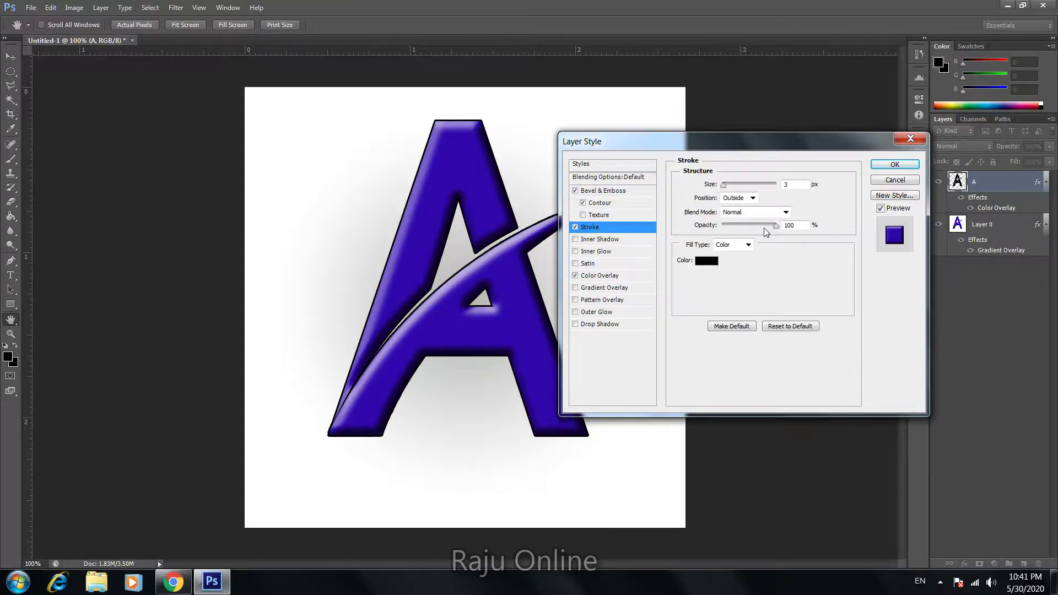
pyautogui.moveTo(764, 228); pyautogui.dragTo(734, 229)
pyautogui.moveTo(731, 186); pyautogui.dragTo(725, 187)
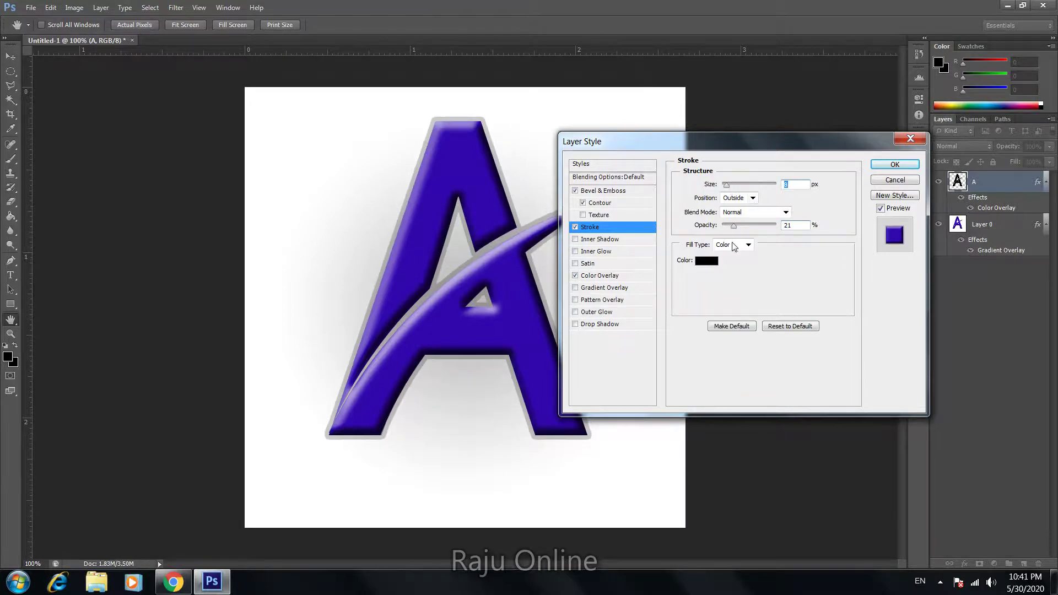
pyautogui.click(895, 164)
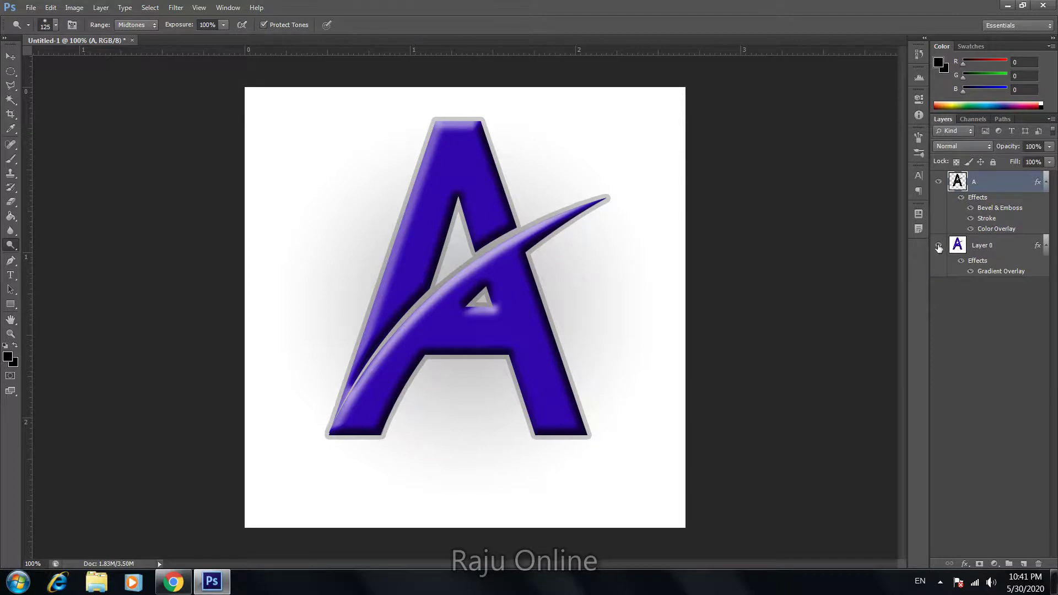
# Type the ADNAN PHOTOSHOP caption below the A and set it to 11 pt
pyautogui.hotkey('ctrl', '-')
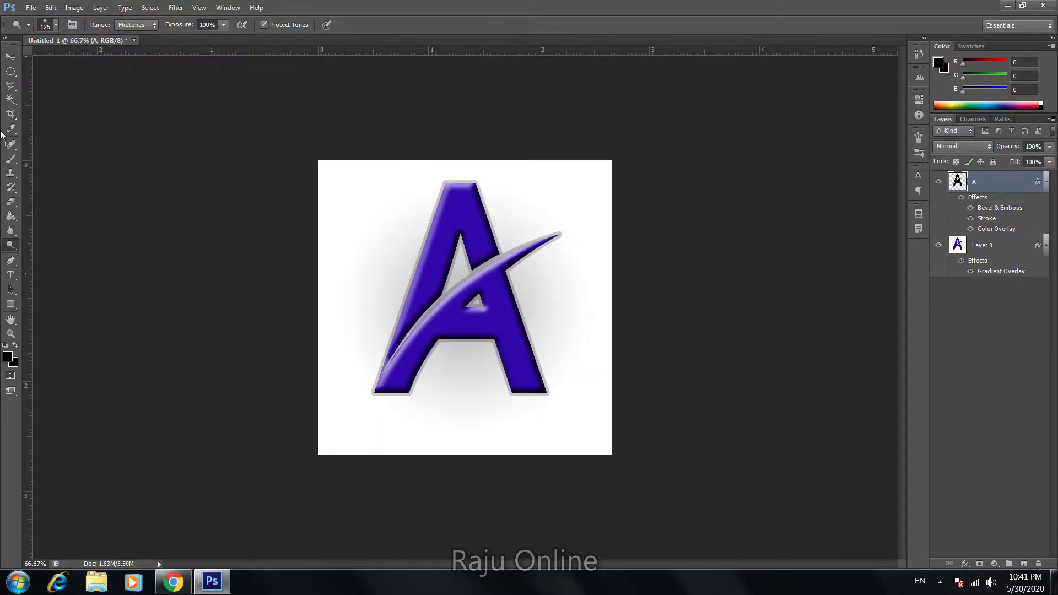
pyautogui.press('t')
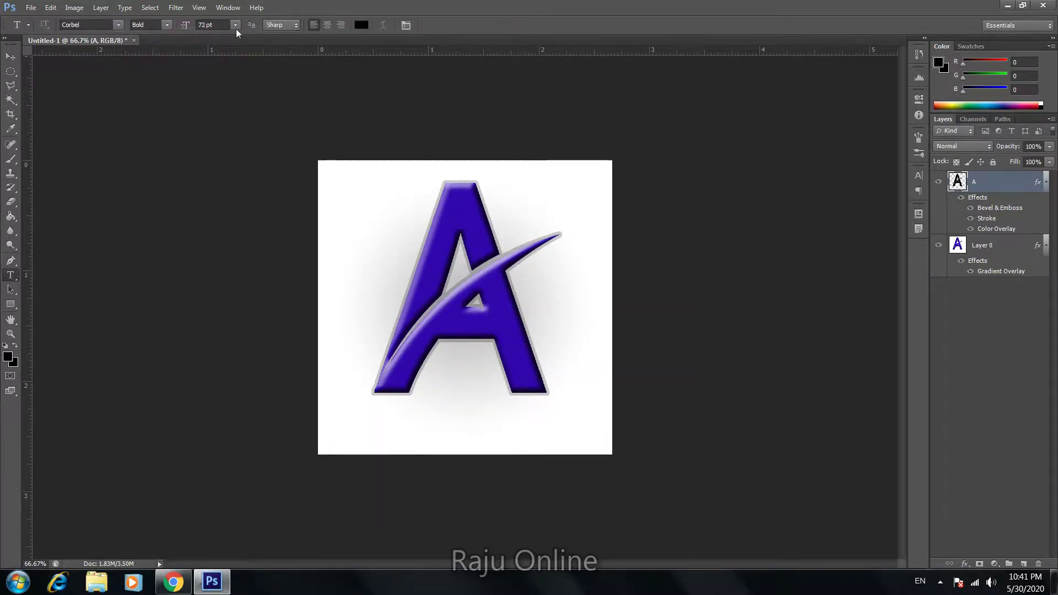
pyautogui.click(235, 25)
pyautogui.click(234, 150)
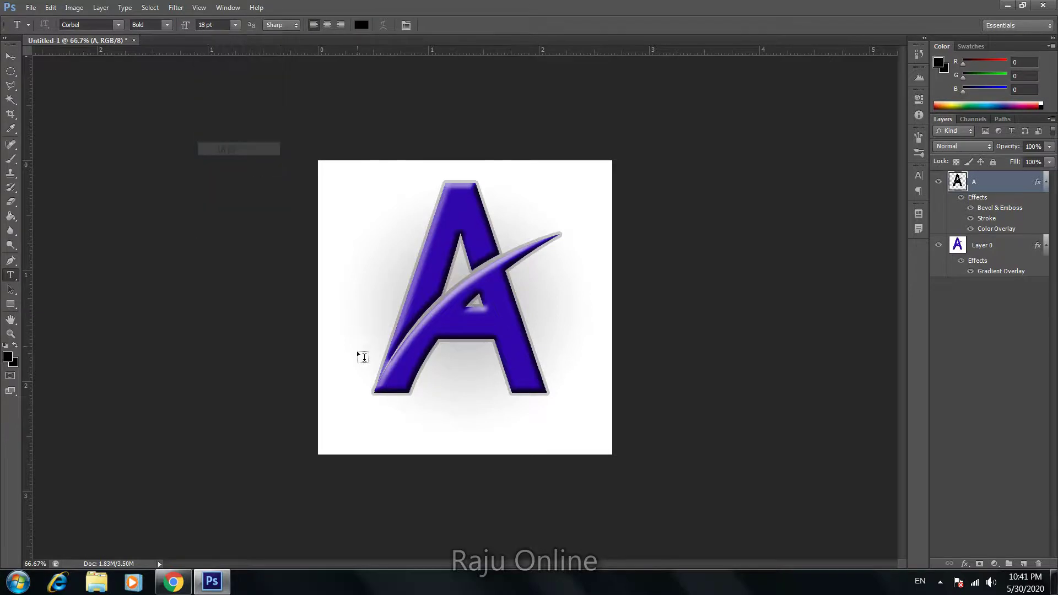
pyautogui.click(374, 400)
pyautogui.write('A')
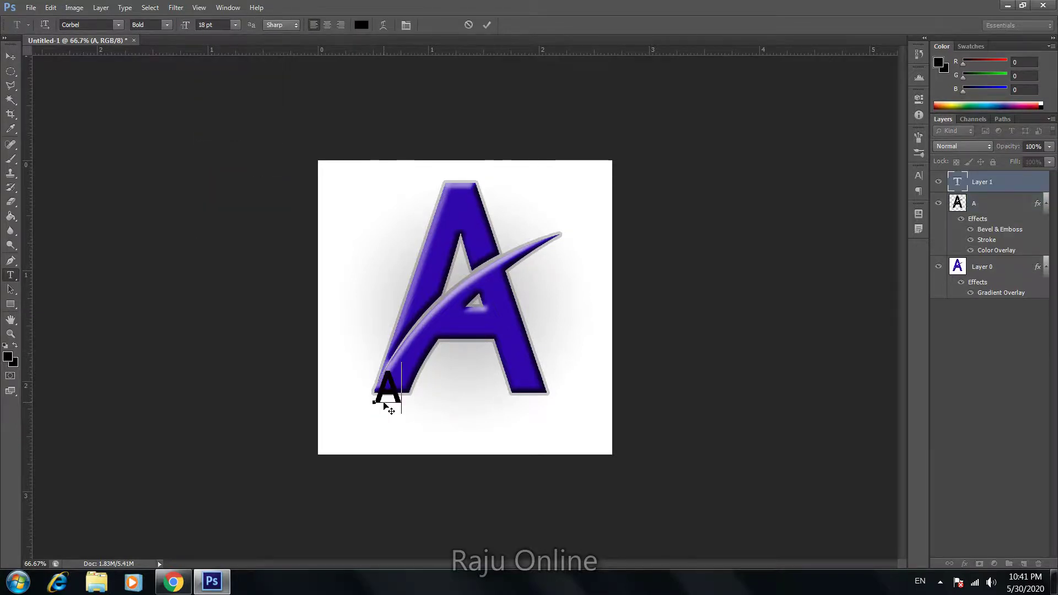
pyautogui.write('DNAN P')
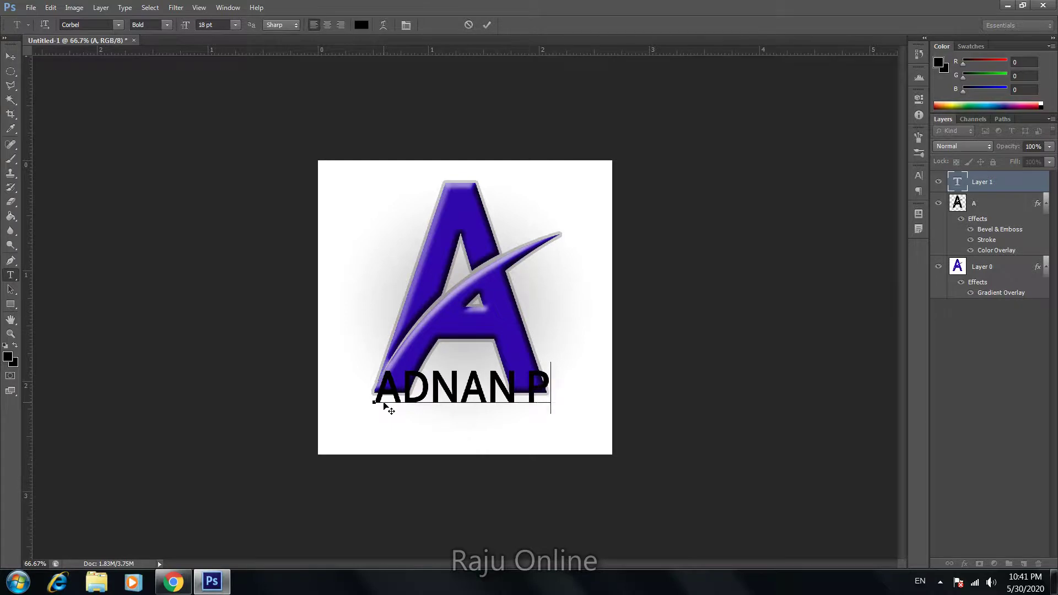
pyautogui.write('HO')
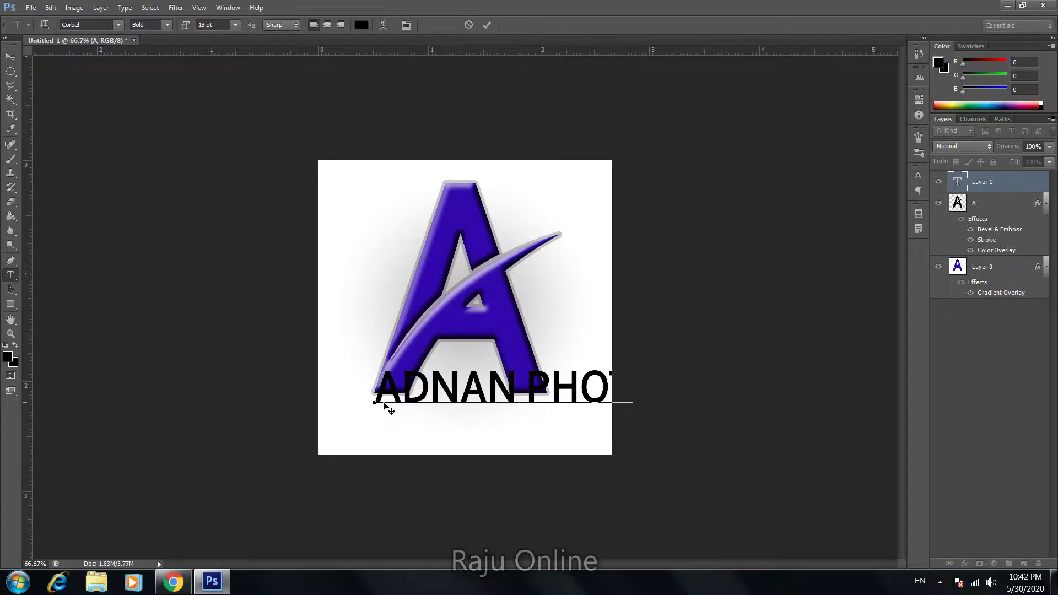
pyautogui.write('OGRAP')
pyautogui.hotkey('ctrl', 'a')
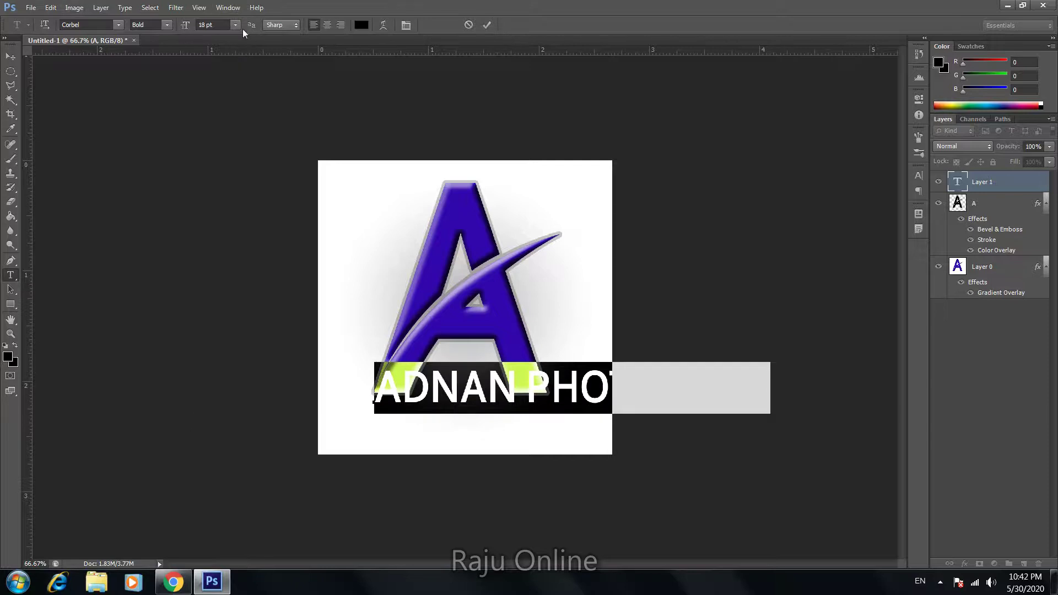
pyautogui.click(236, 25)
pyautogui.click(220, 108)
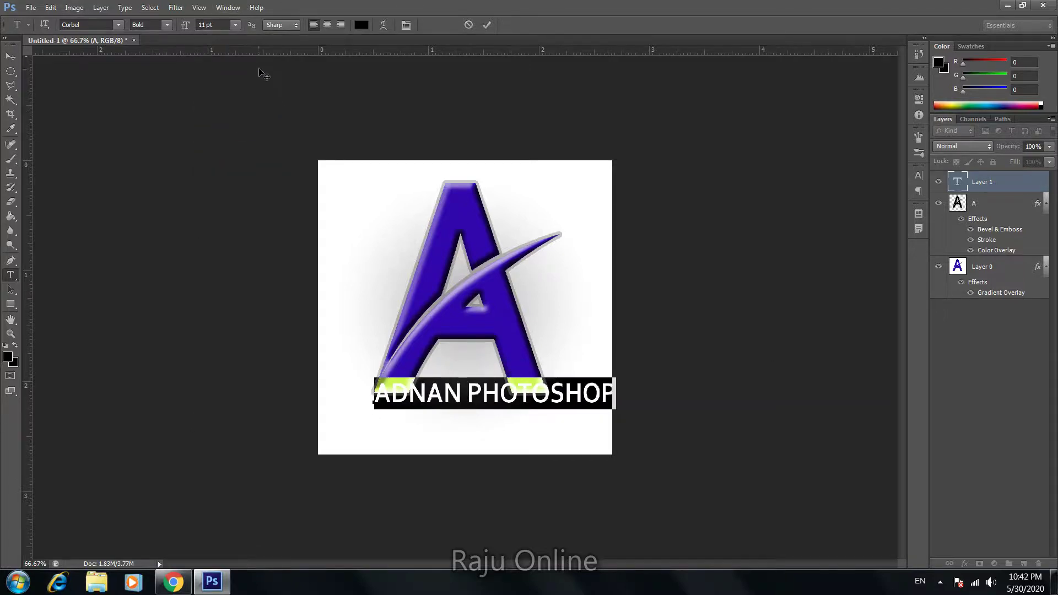
# Move the caption left to fit the canvas and colour PHOTOSHOP red (#ff0000)
pyautogui.click(11, 56)
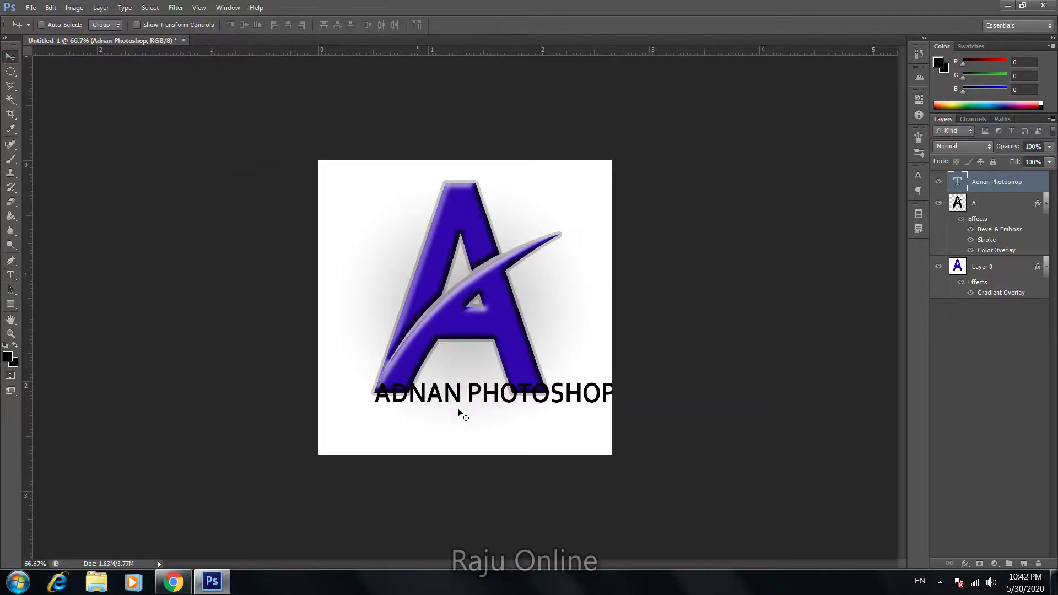
pyautogui.moveTo(458, 412)
pyautogui.mouseDown()
pyautogui.moveTo(430, 423)
pyautogui.moveTo(460, 408)
pyautogui.moveTo(597, 408)
pyautogui.mouseUp()
pyautogui.press('t')
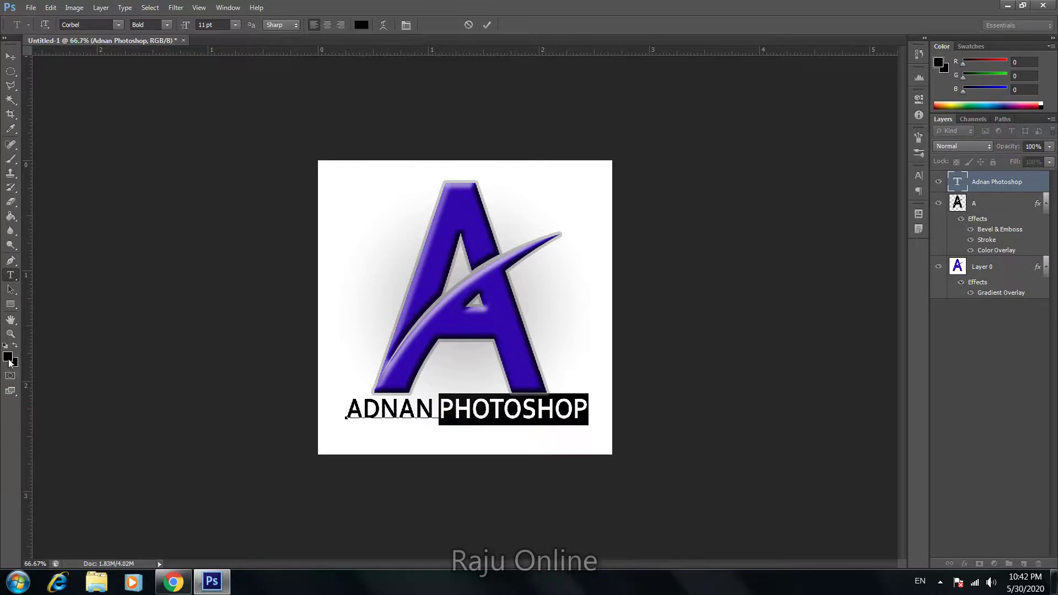
pyautogui.click(10, 358)
pyautogui.moveTo(760, 176); pyautogui.dragTo(831, 178)
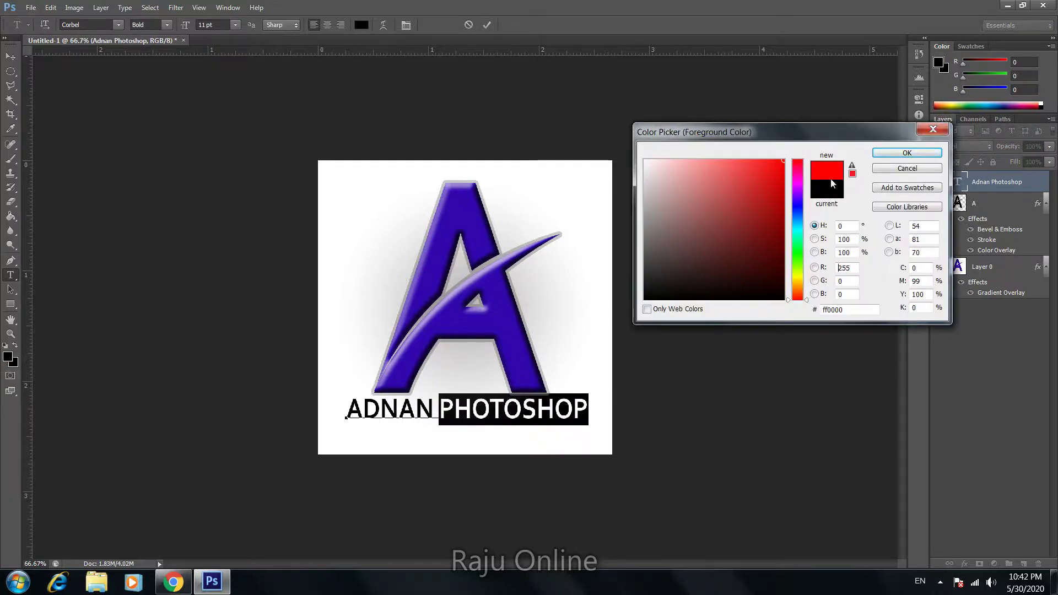
pyautogui.click(892, 154)
pyautogui.moveTo(7, 37); pyautogui.dragTo(6, 39)
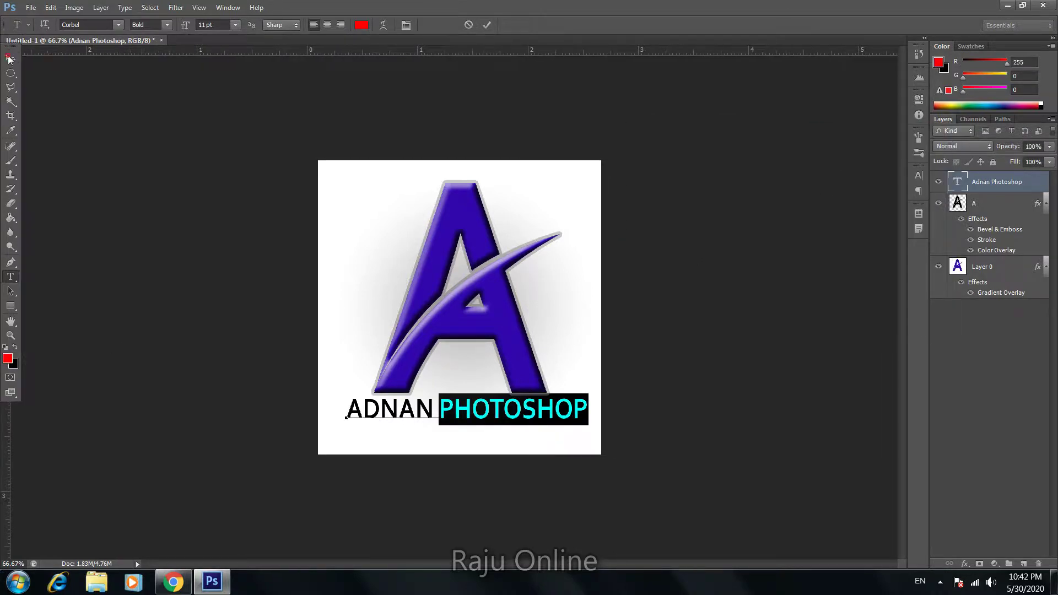
pyautogui.click(248, 389)
# Type FREE HELP below ADNAN and colour it grey (#734f4f)
pyautogui.click(410, 435)
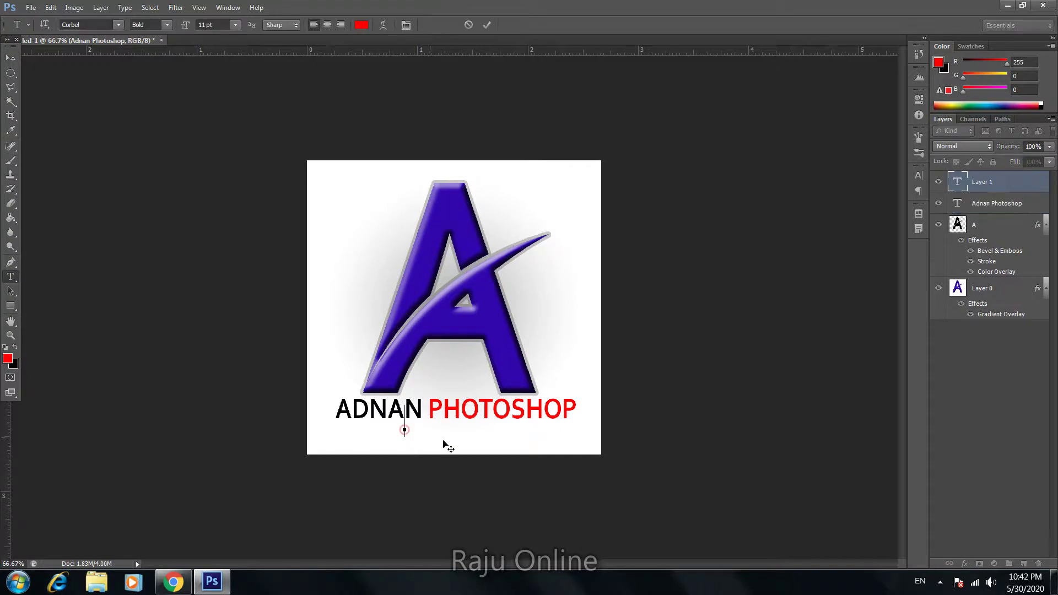
pyautogui.write('FR')
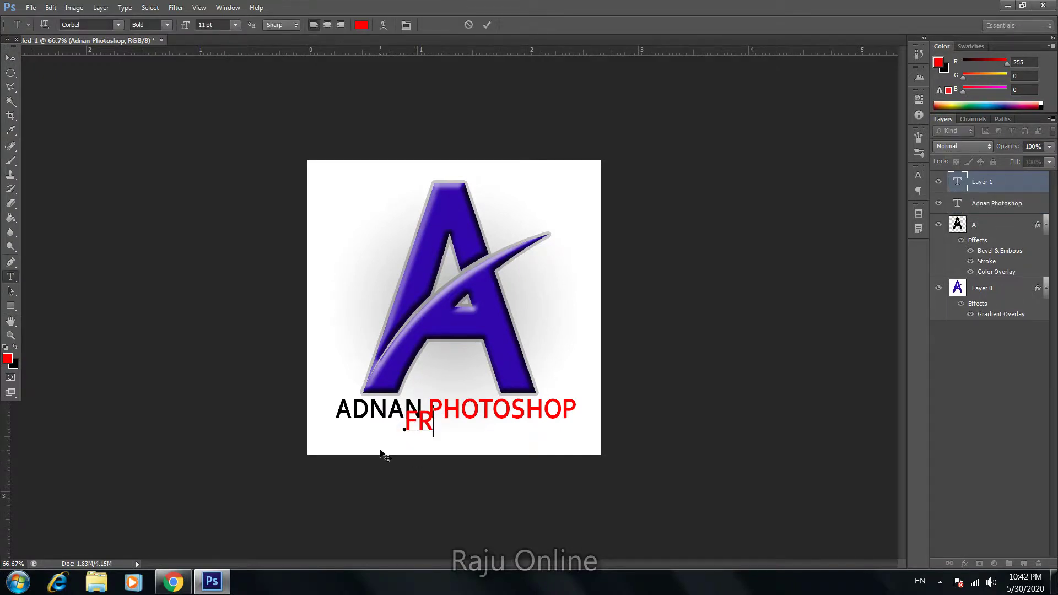
pyautogui.write('EE HE')
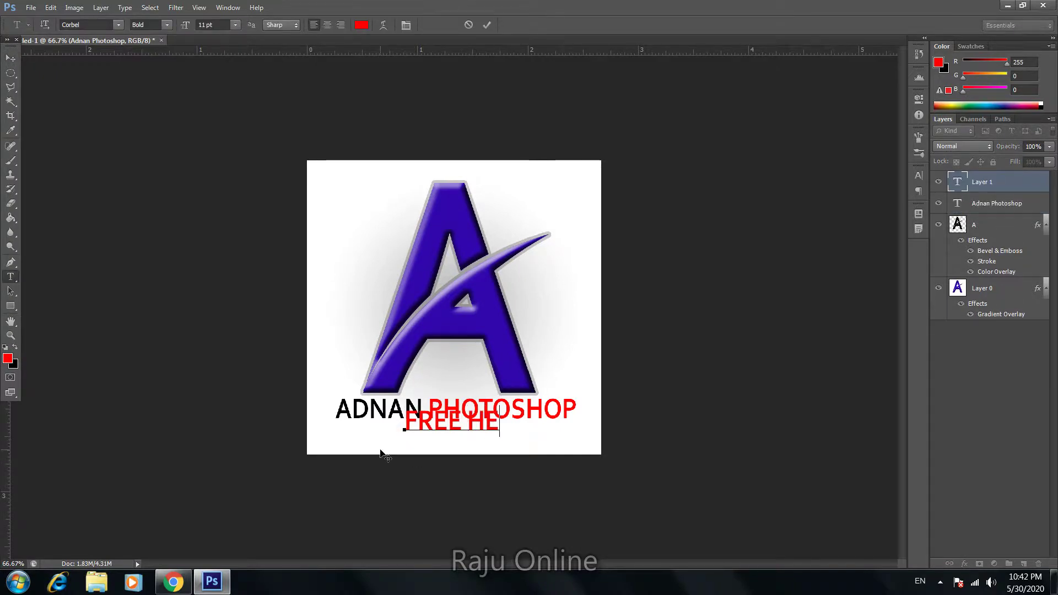
pyautogui.write('LP')
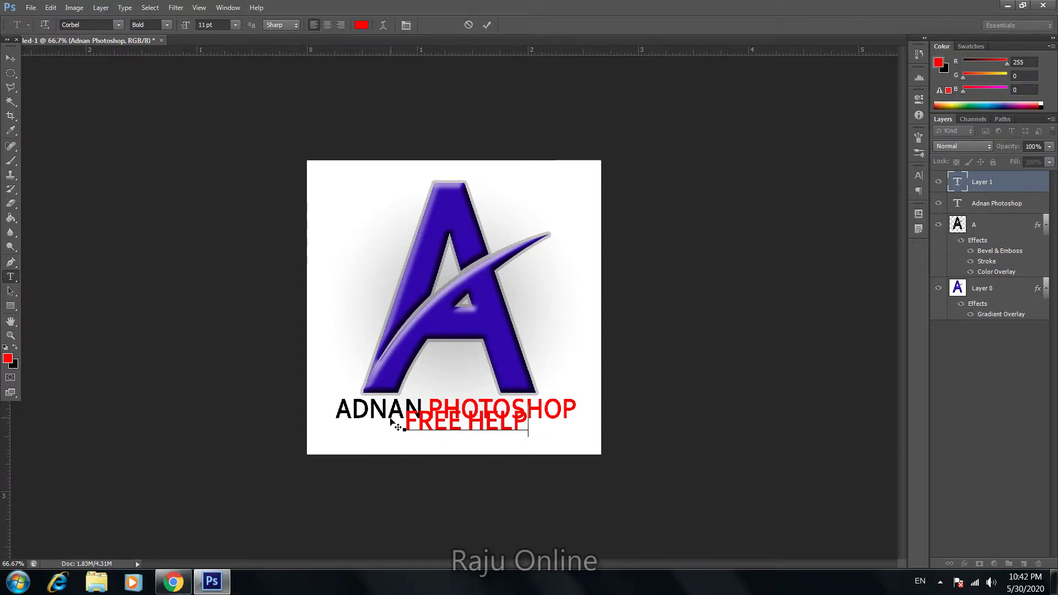
pyautogui.moveTo(404, 427); pyautogui.dragTo(528, 427)
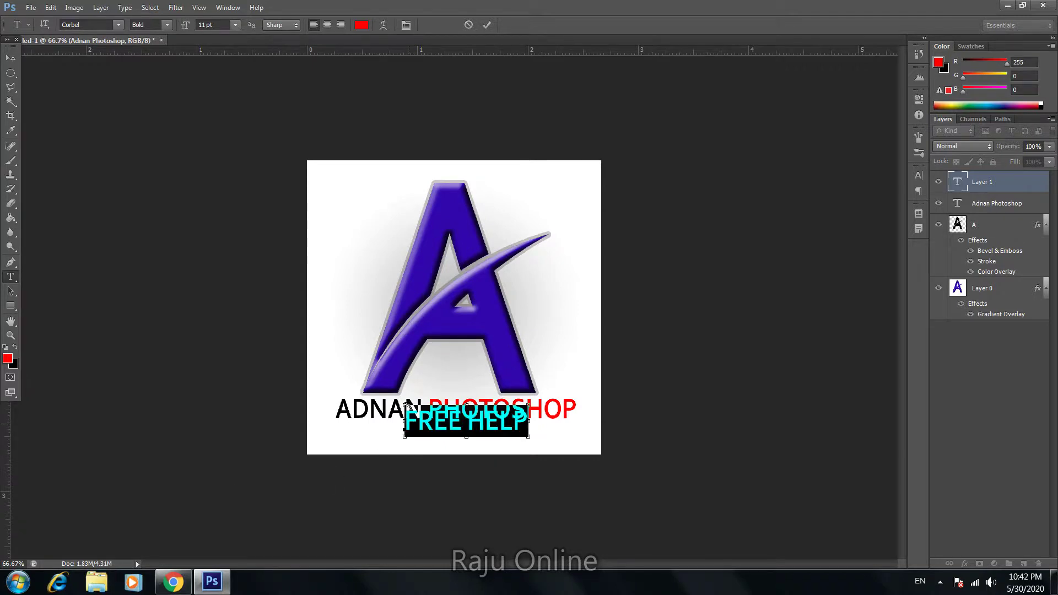
pyautogui.click(8, 358)
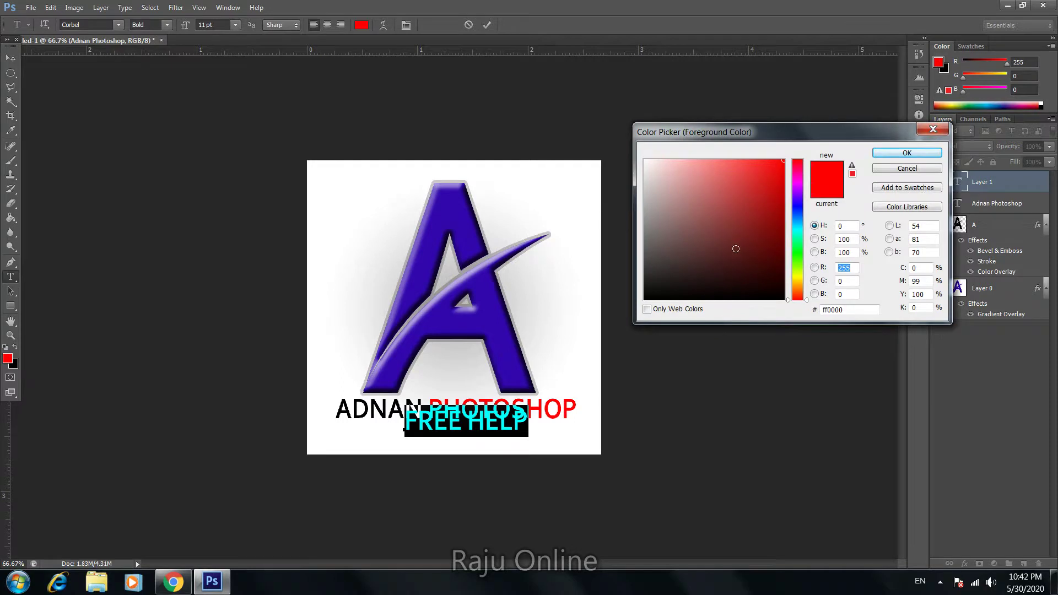
pyautogui.moveTo(736, 249); pyautogui.dragTo(660, 224)
pyautogui.click(906, 152)
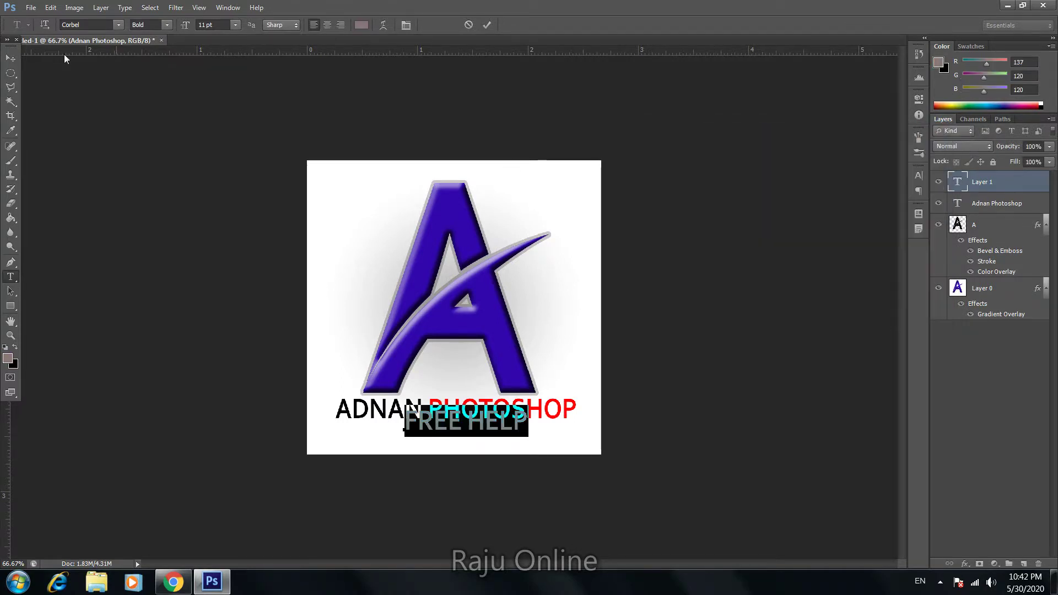
pyautogui.click(10, 57)
# Move FREE HELP down and recolour it blue (#006aee)
pyautogui.moveTo(445, 422); pyautogui.dragTo(448, 434)
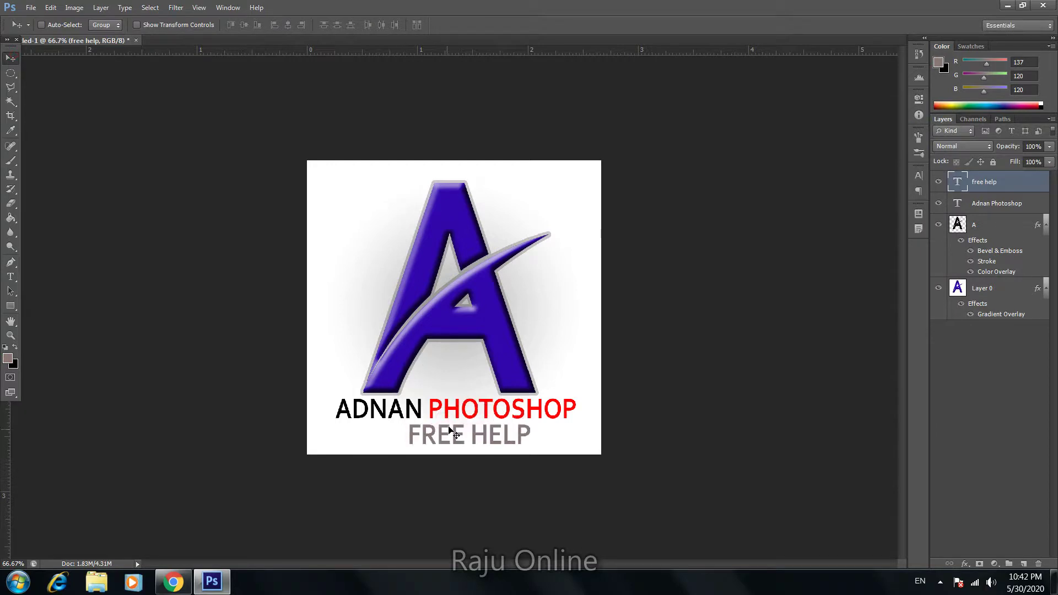
pyautogui.press('t')
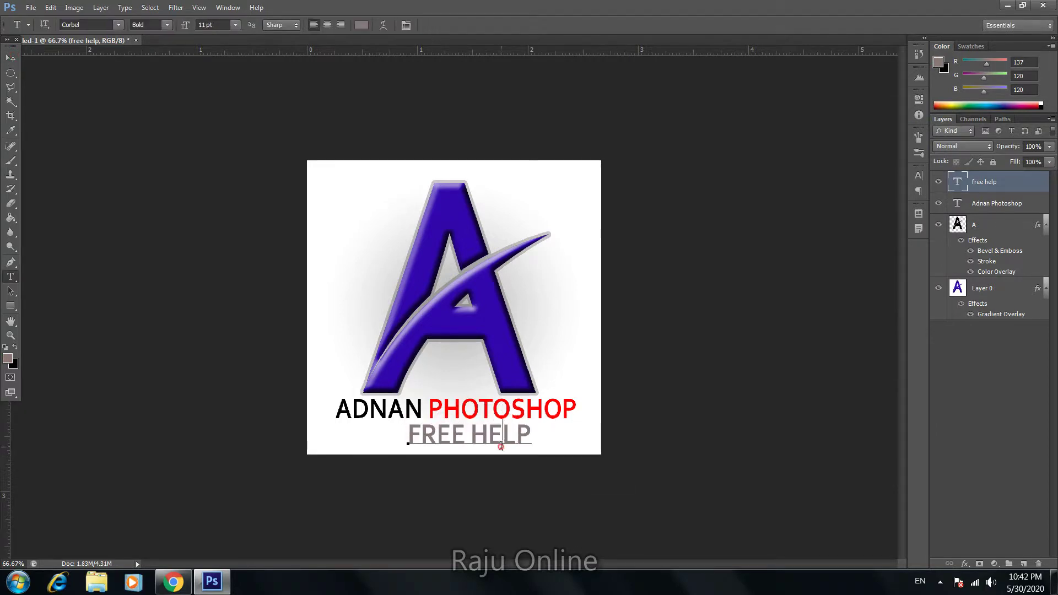
pyautogui.tripleClick(500, 445)
pyautogui.click(8, 358)
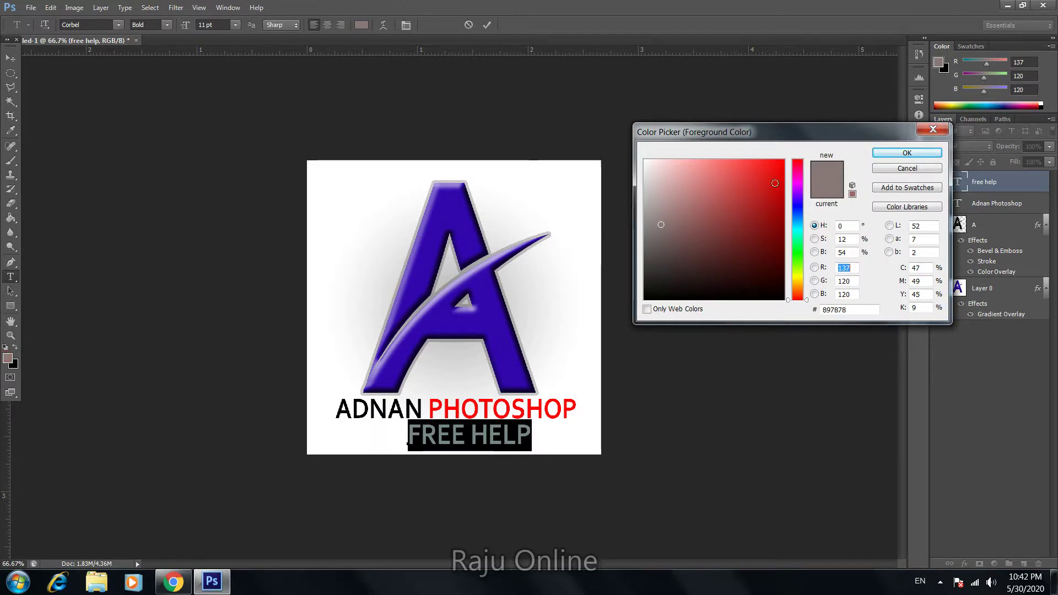
pyautogui.click(783, 169)
pyautogui.click(797, 217)
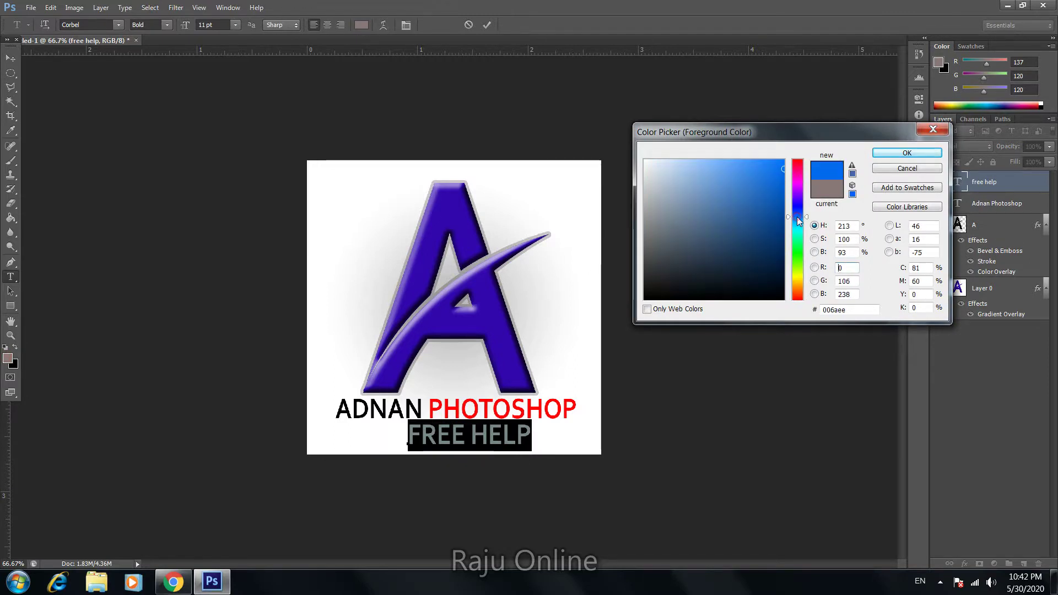
pyautogui.click(905, 154)
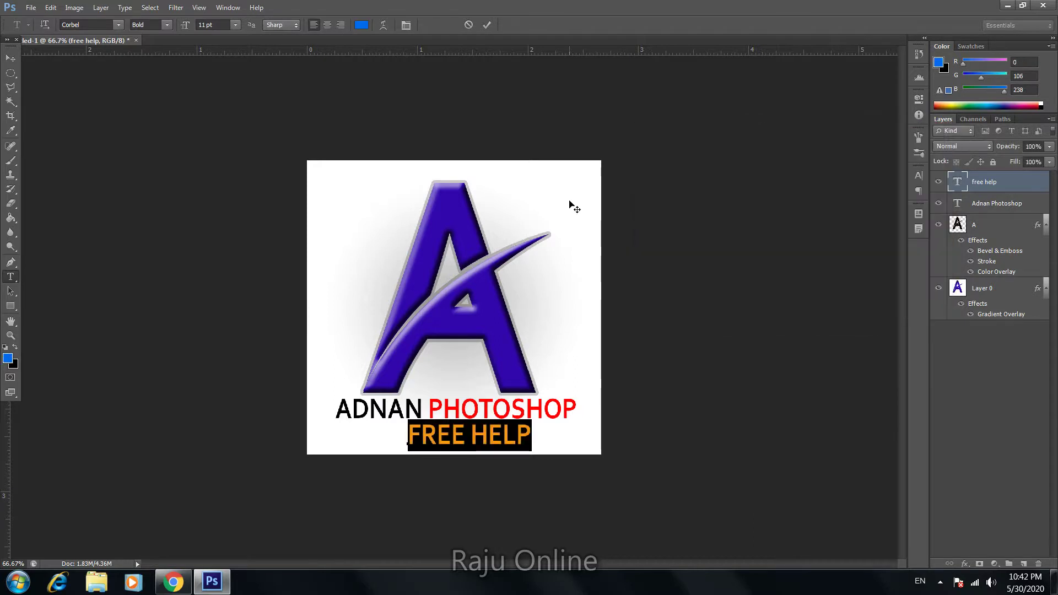
# Shrink FREE HELP to 7.92 pt and shift it right beneath PHOTOSHOP
pyautogui.hotkey('ctrl', 't')
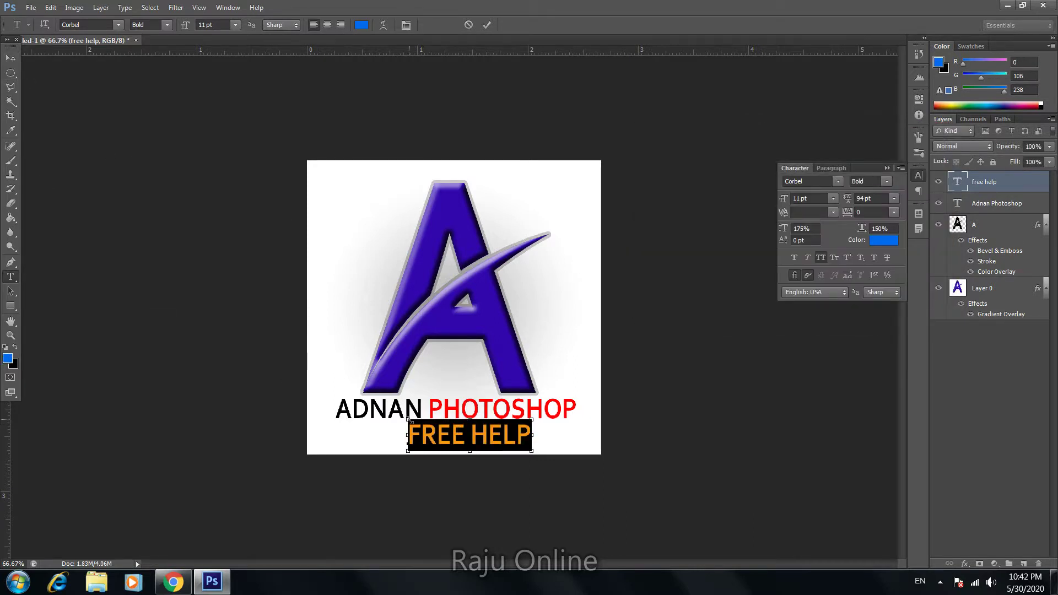
pyautogui.moveTo(408, 423); pyautogui.dragTo(434, 428)
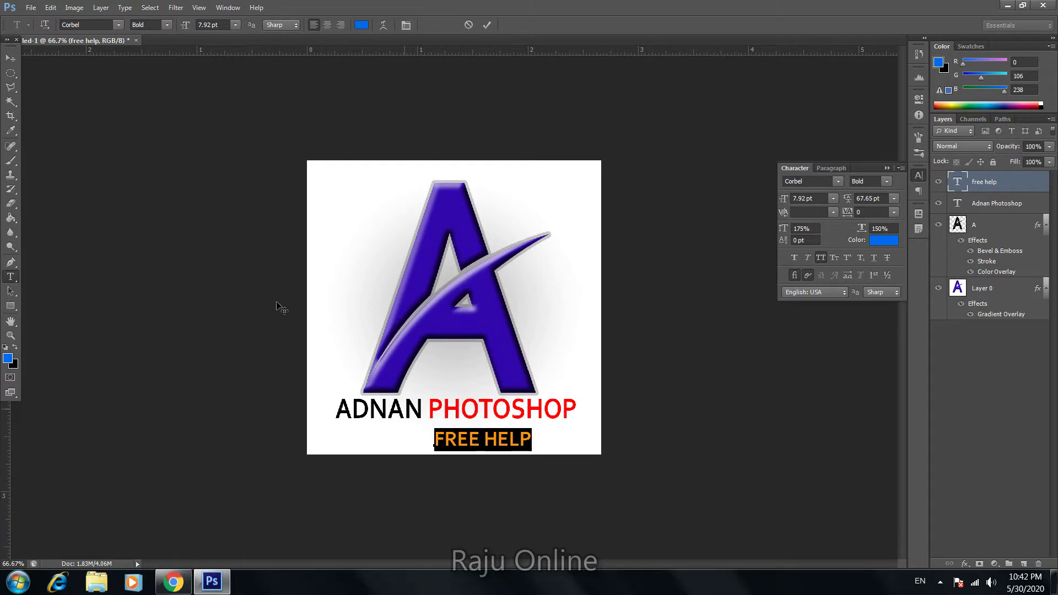
pyautogui.click(11, 58)
pyautogui.moveTo(487, 434); pyautogui.dragTo(508, 431)
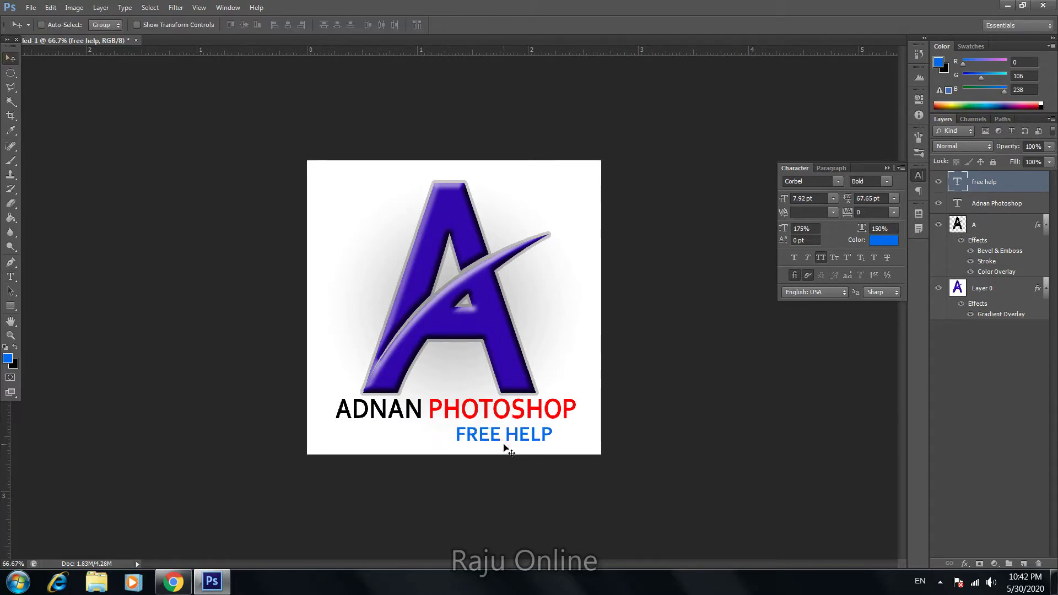
# Change the FREE HELP font to Courier New and commit the edit
pyautogui.click(500, 439)
pyautogui.click(508, 425)
pyautogui.hotkey('ctrl', 'a')
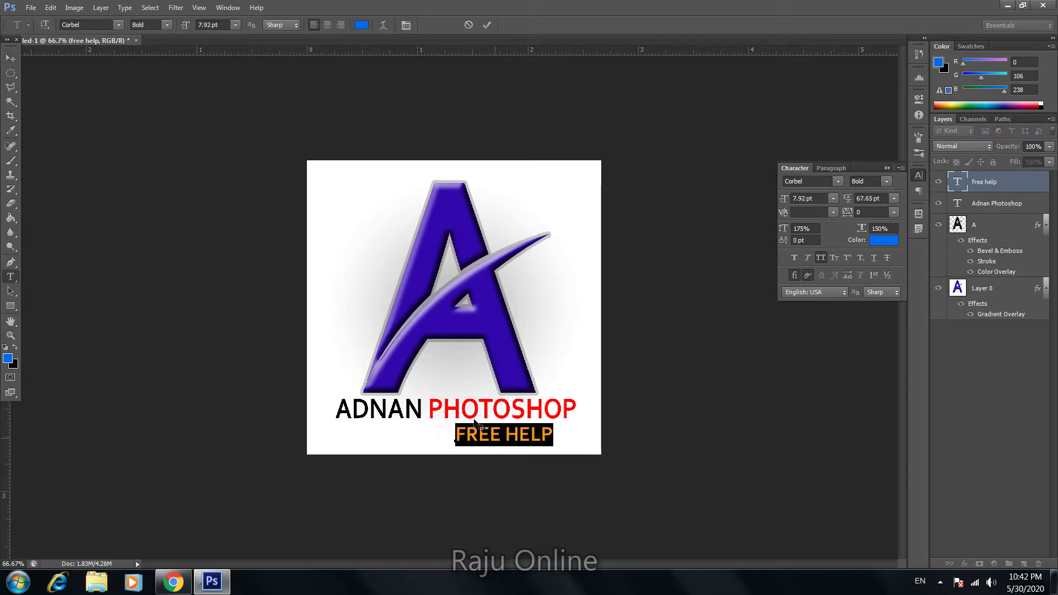
pyautogui.click(117, 24)
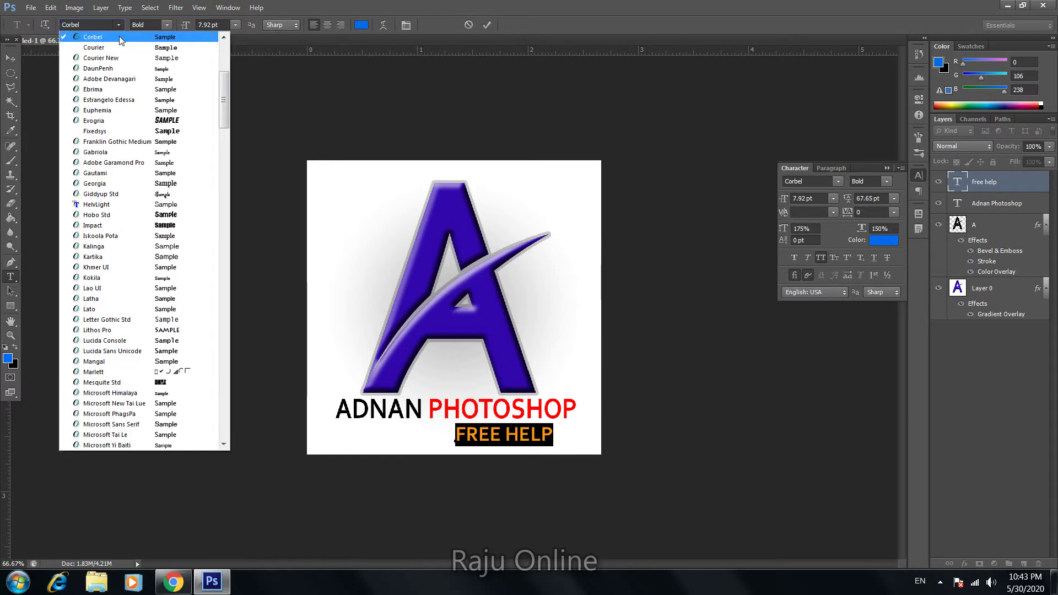
pyautogui.click(121, 57)
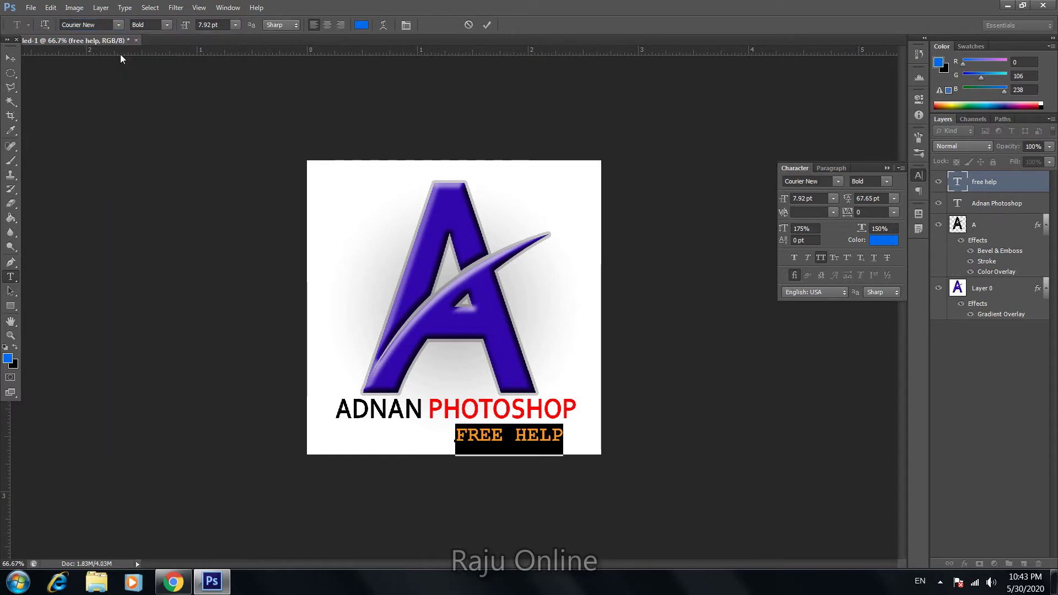
pyautogui.click(8, 59)
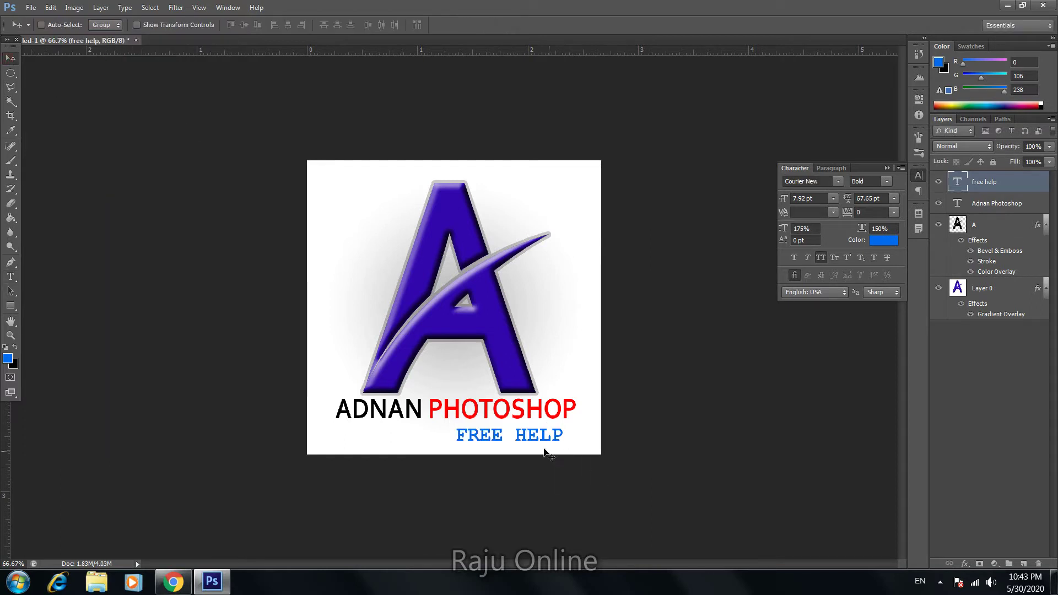